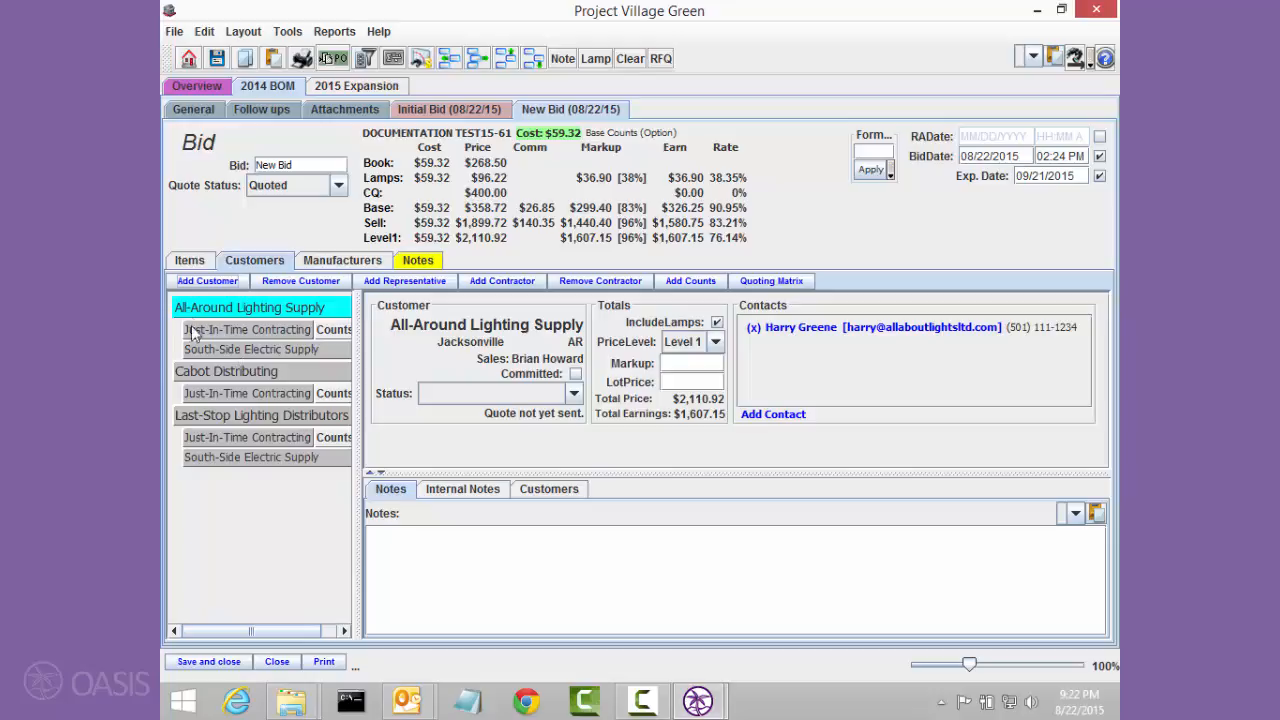
Step: Begin adding a customer to the bid and open the contact entry form for One Distributor
click(207, 281)
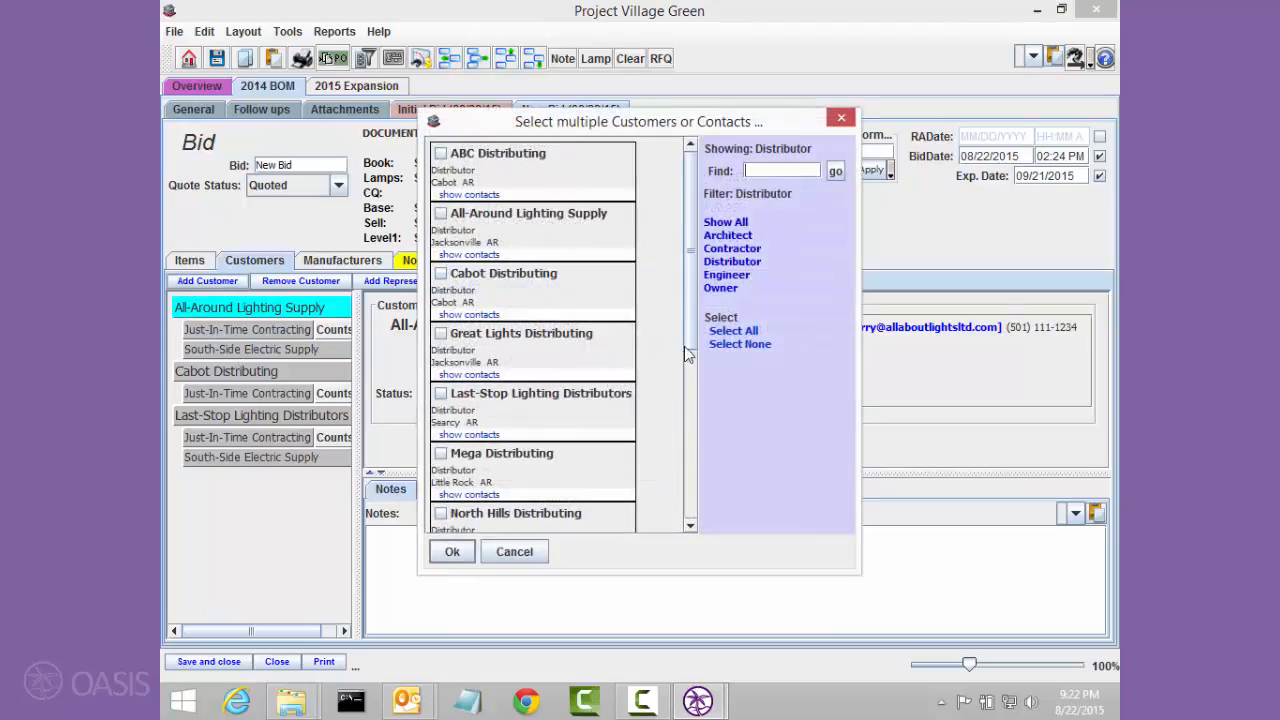
drag(688, 354, 684, 438)
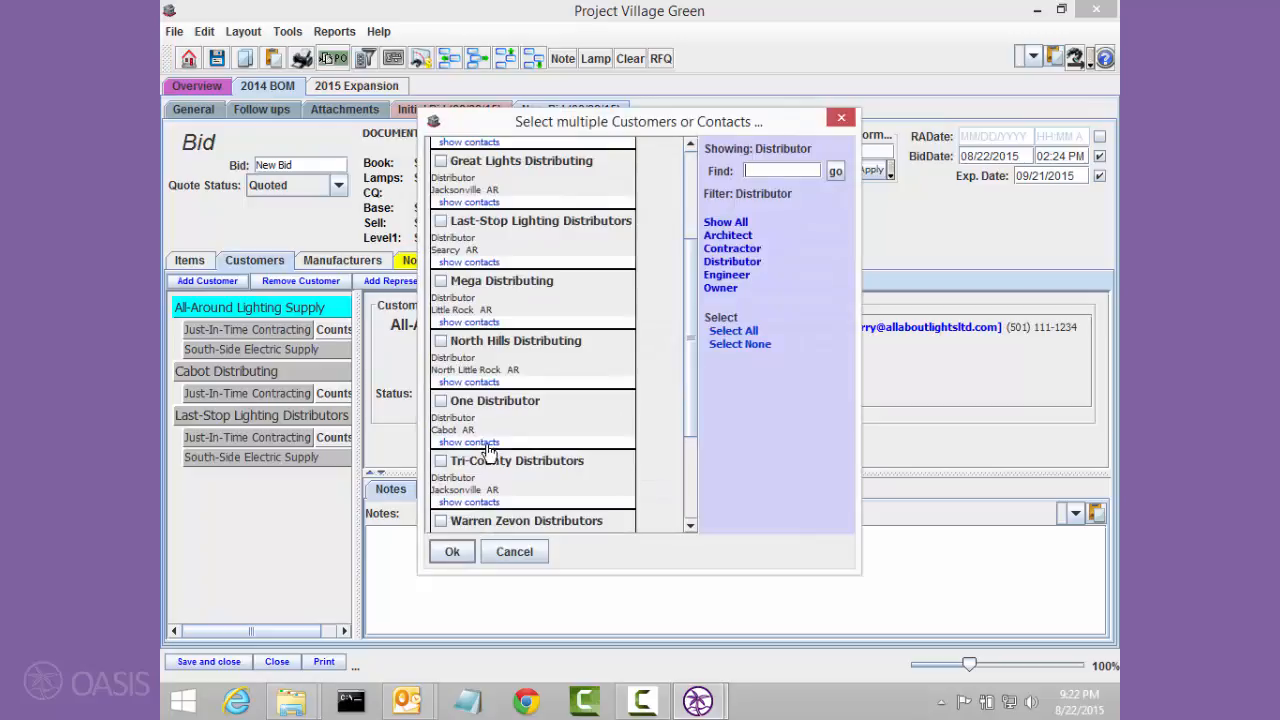
click(487, 445)
click(484, 443)
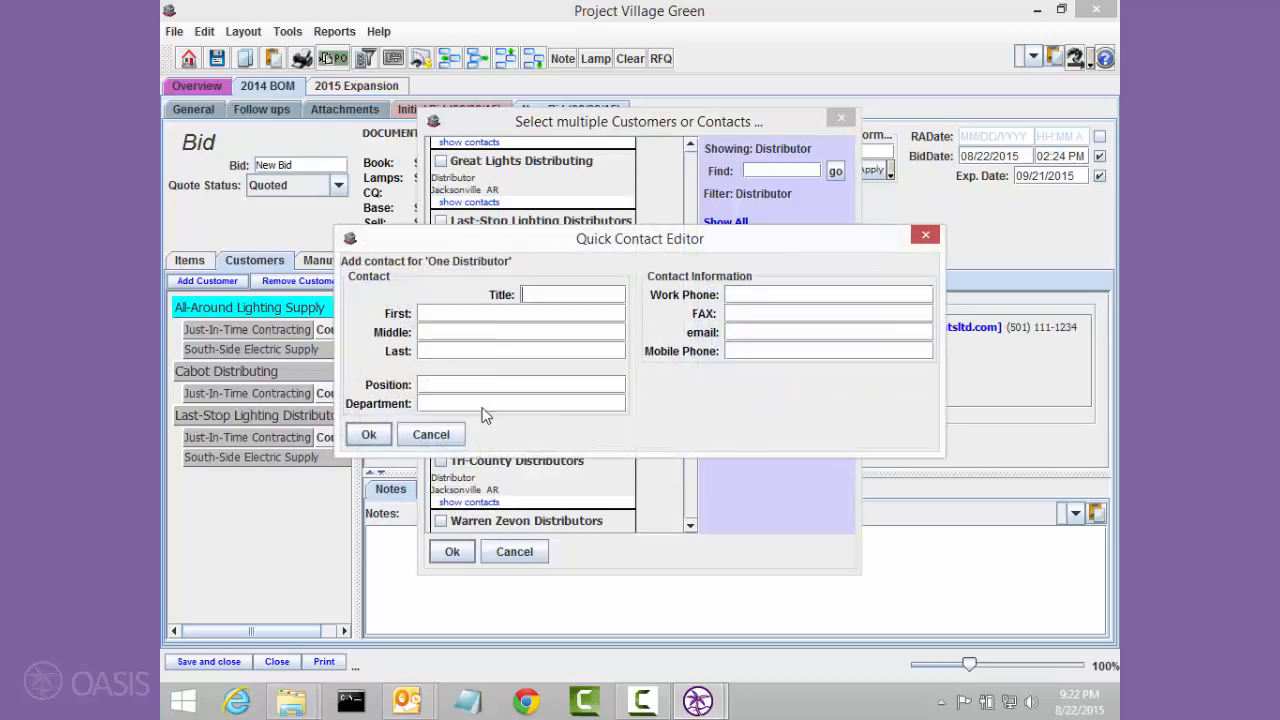
Step: Enter the contact's first name, last name and e-mail, save the contact, and add it to the bid under One Distributor
click(493, 310)
key(Tab)
click(739, 334)
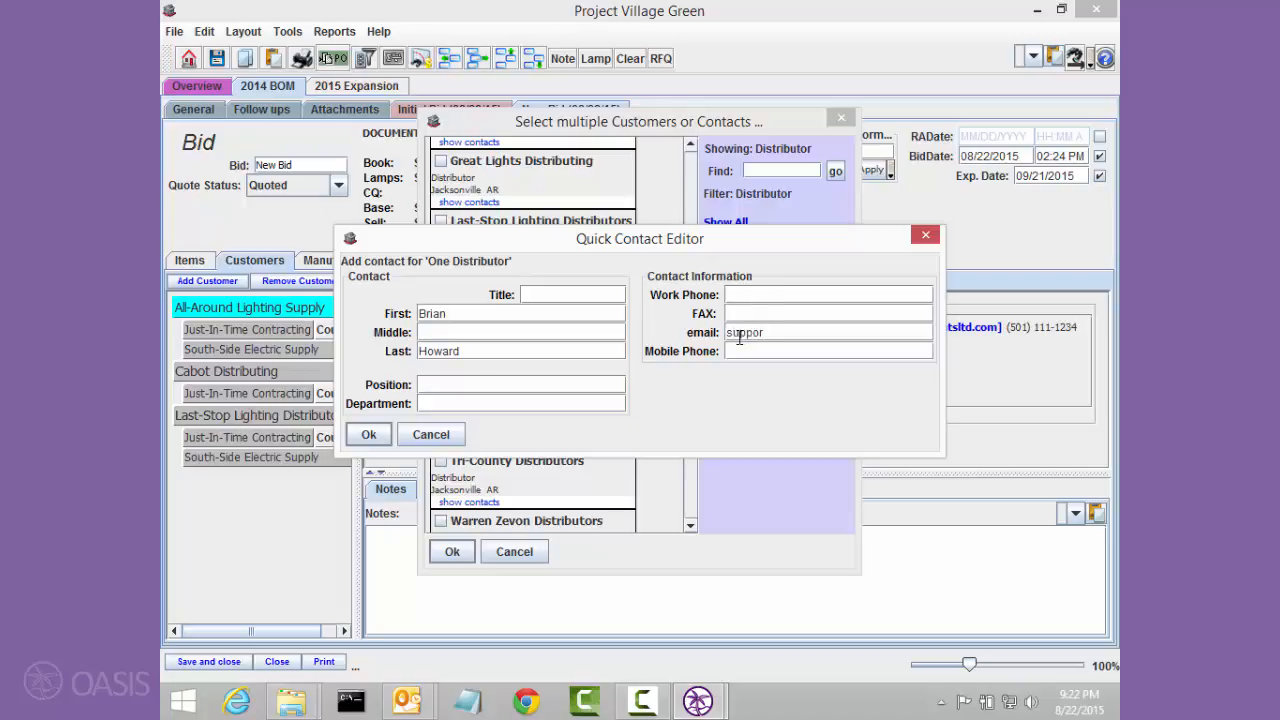
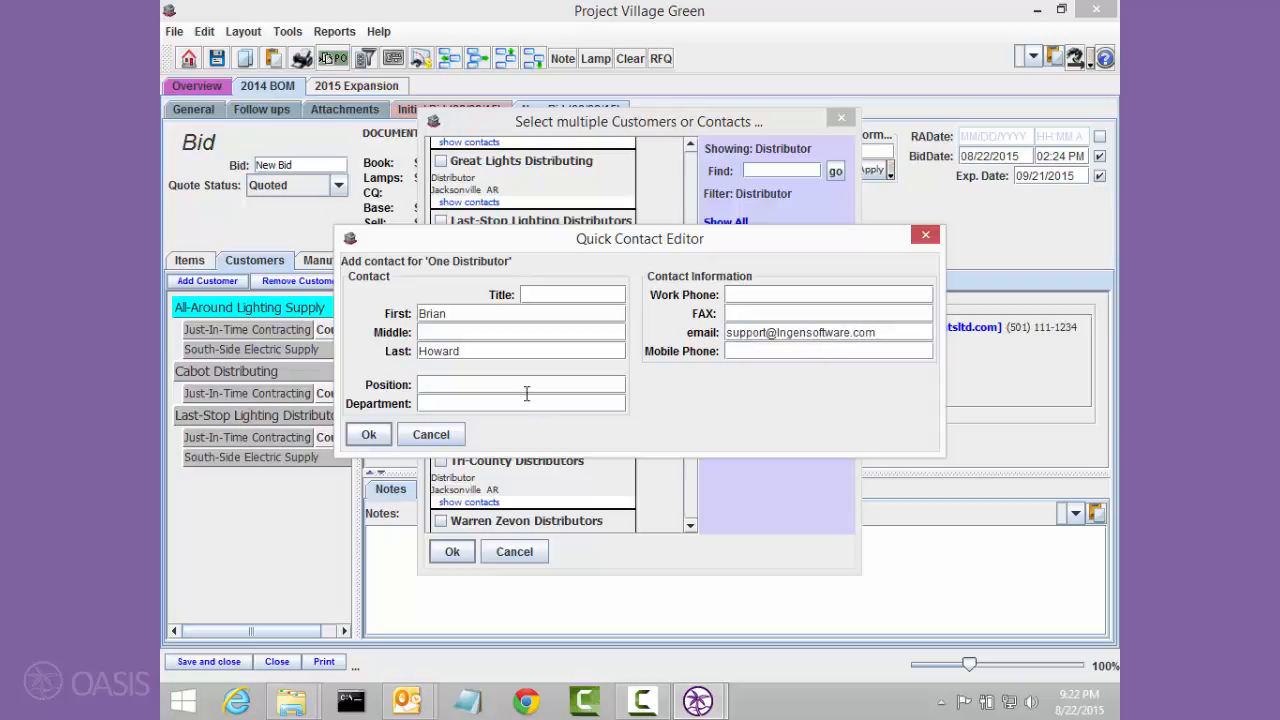
click(371, 435)
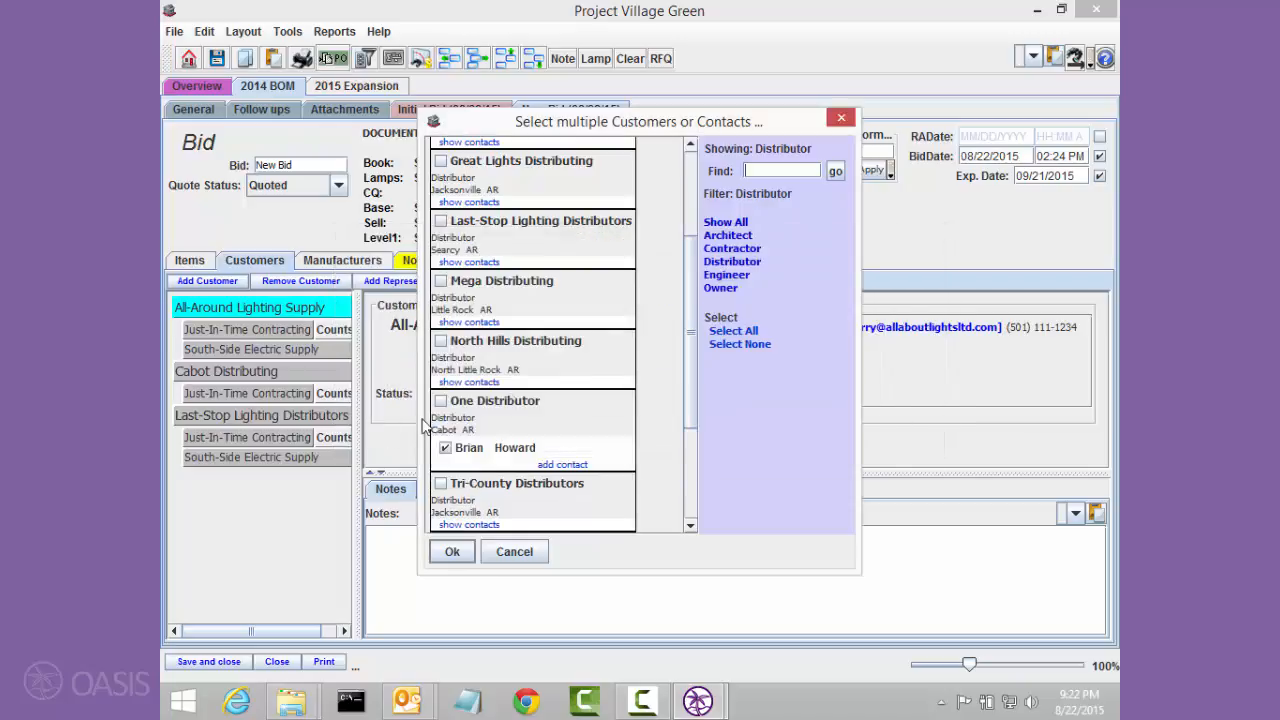
click(450, 552)
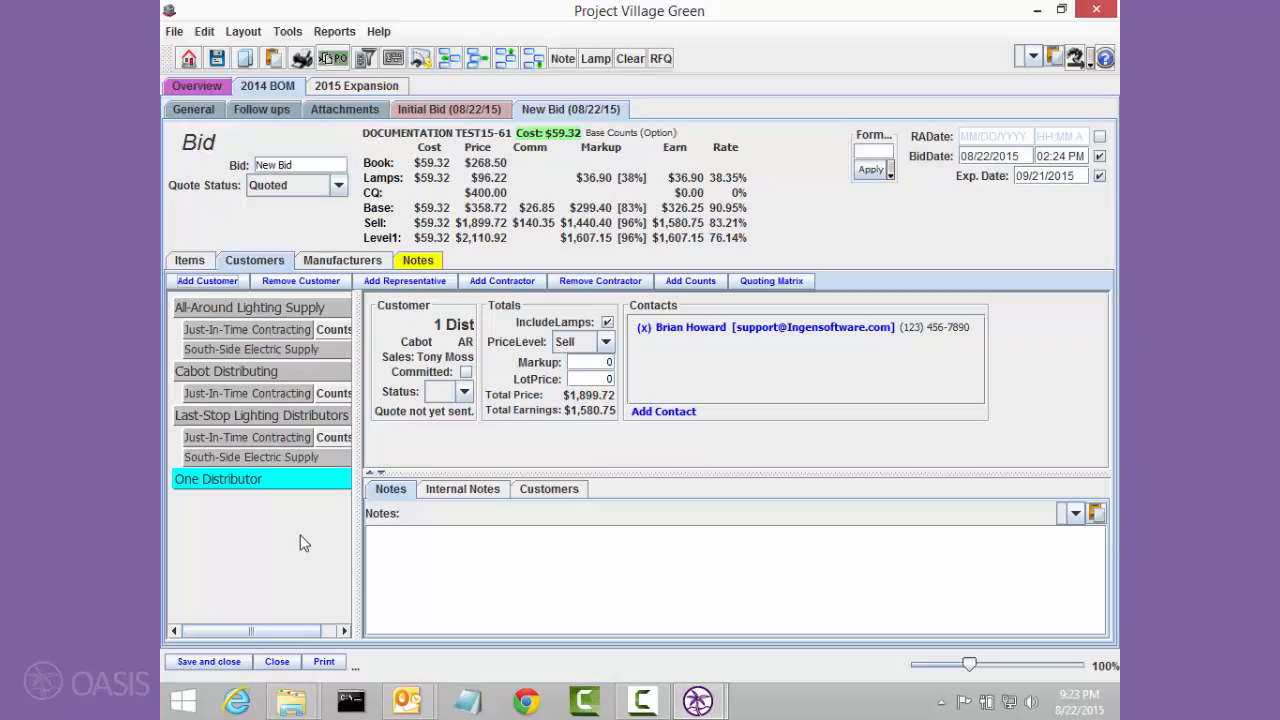
Step: Start printing a Customer Copy of the bid with Send Message as the output
click(330, 662)
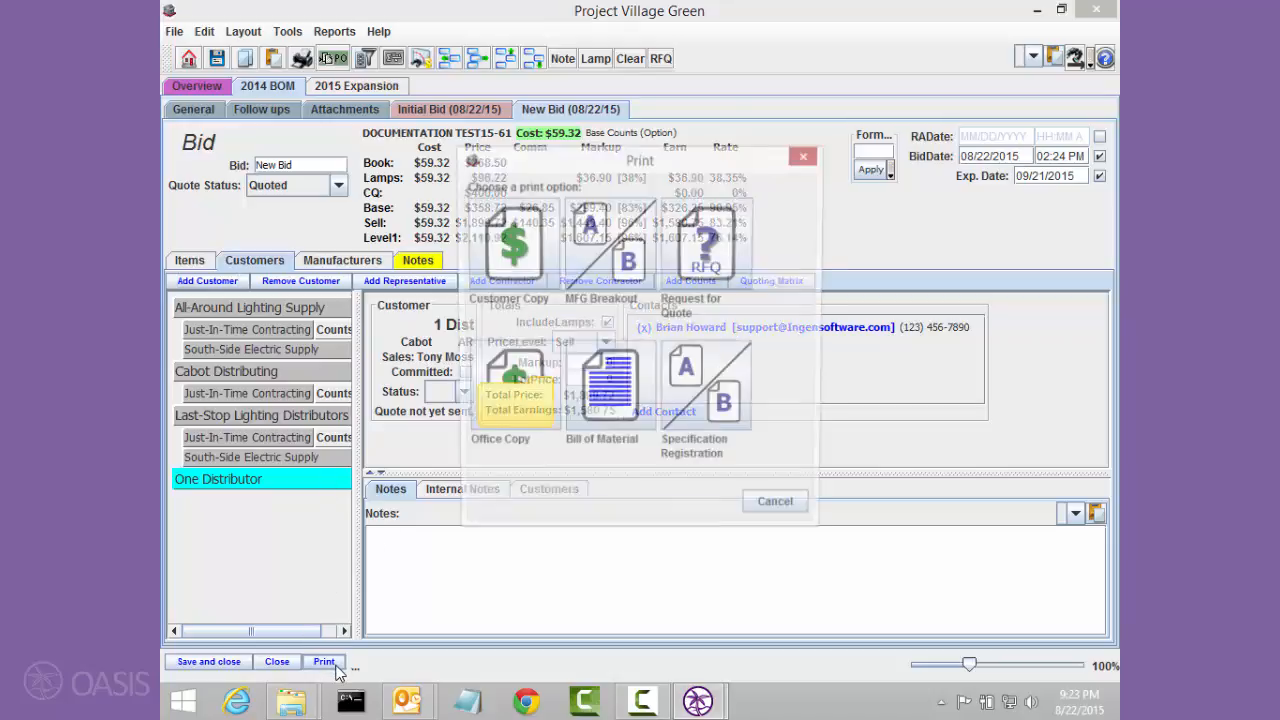
click(507, 253)
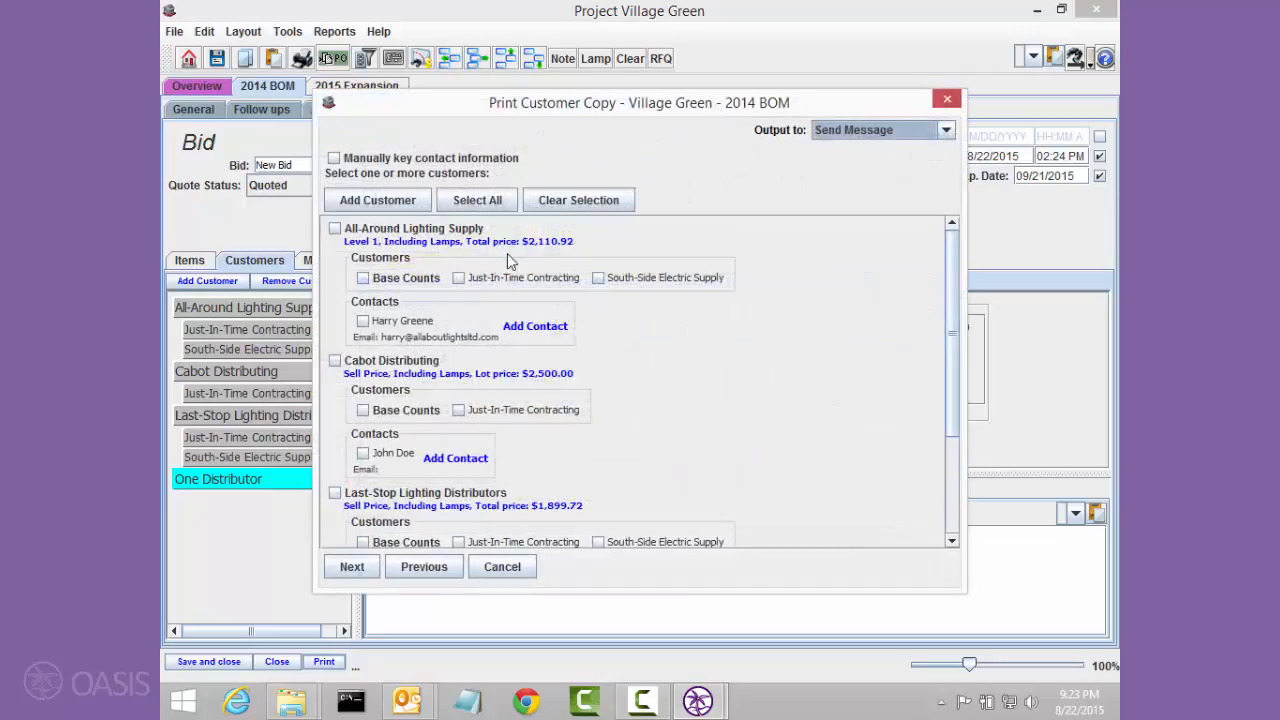
click(879, 133)
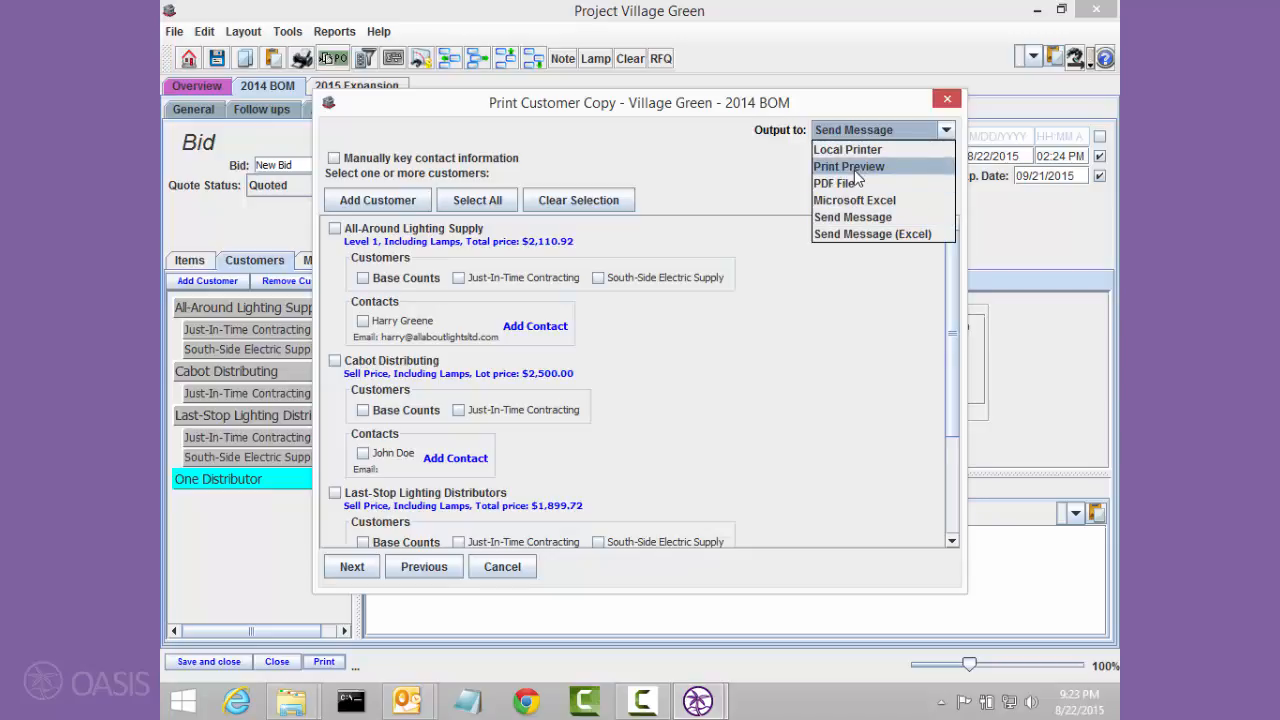
click(839, 216)
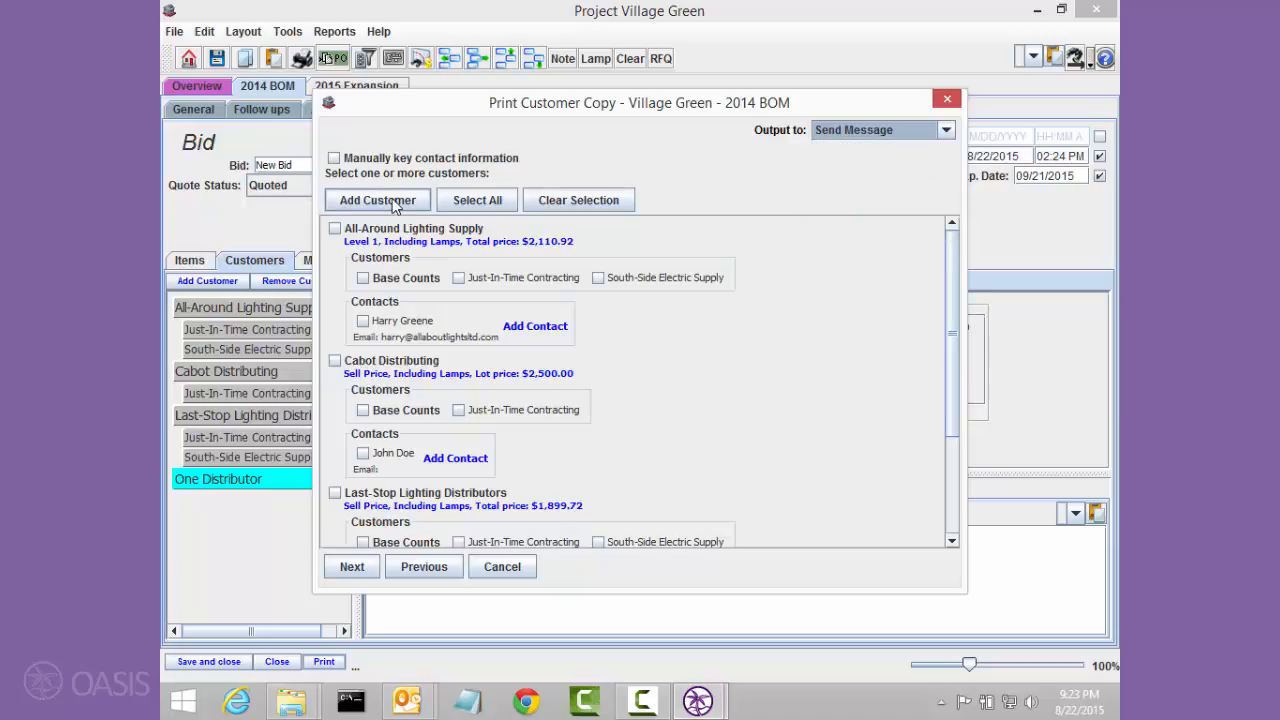
Step: Select all customers for the customer copy and generate their quote messages, keeping the default print options
click(462, 201)
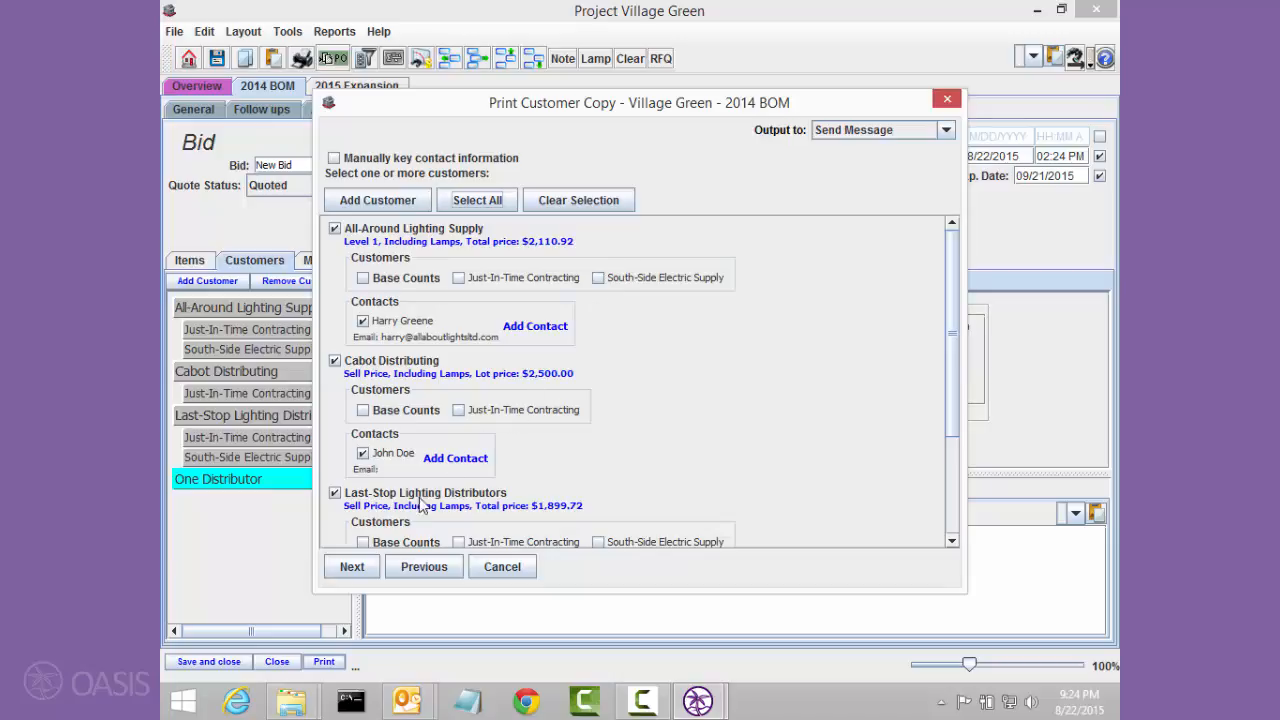
click(351, 562)
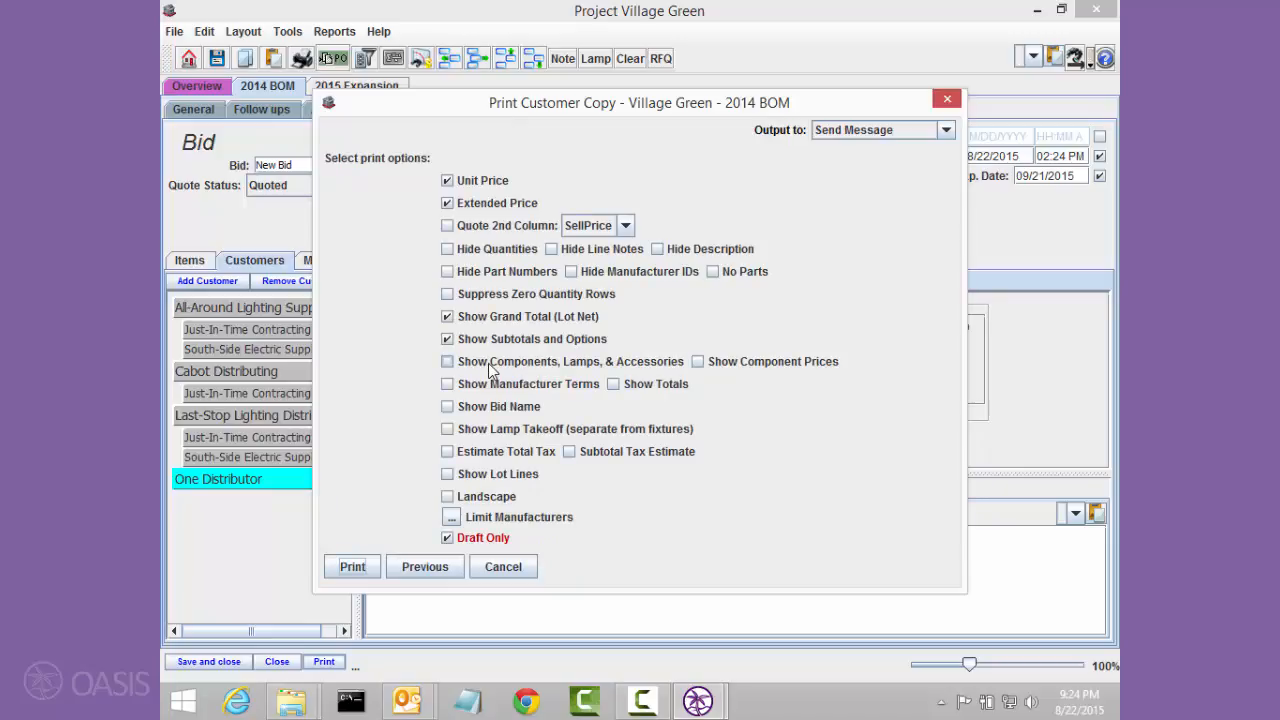
click(358, 567)
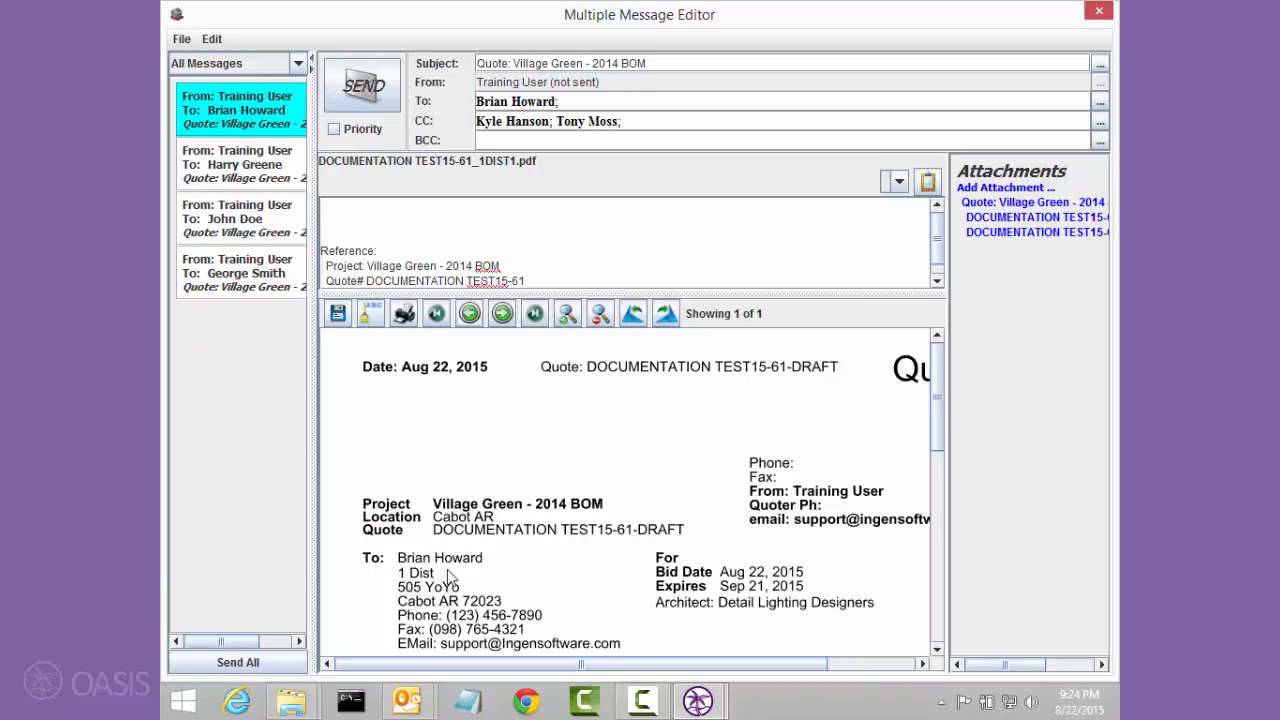
Step: Compare the recipients and attachments of the One Distributor and All-Around Lighting Supply quote messages
click(247, 191)
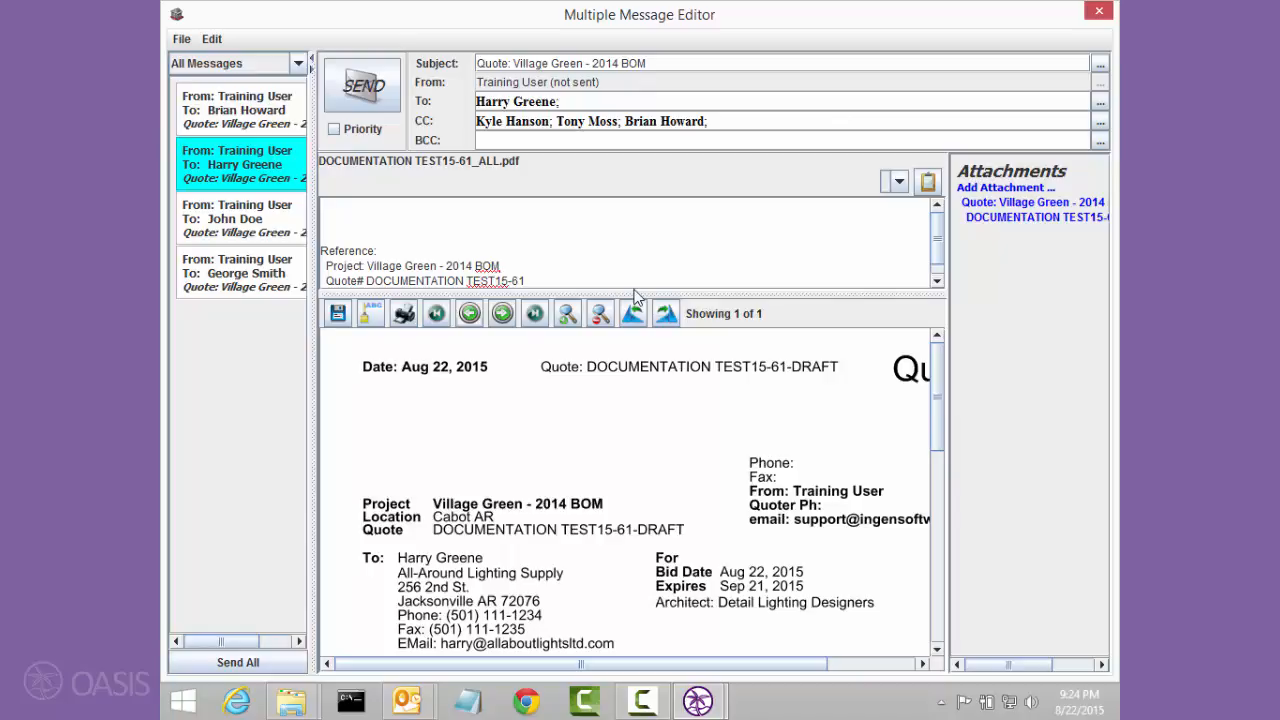
click(273, 107)
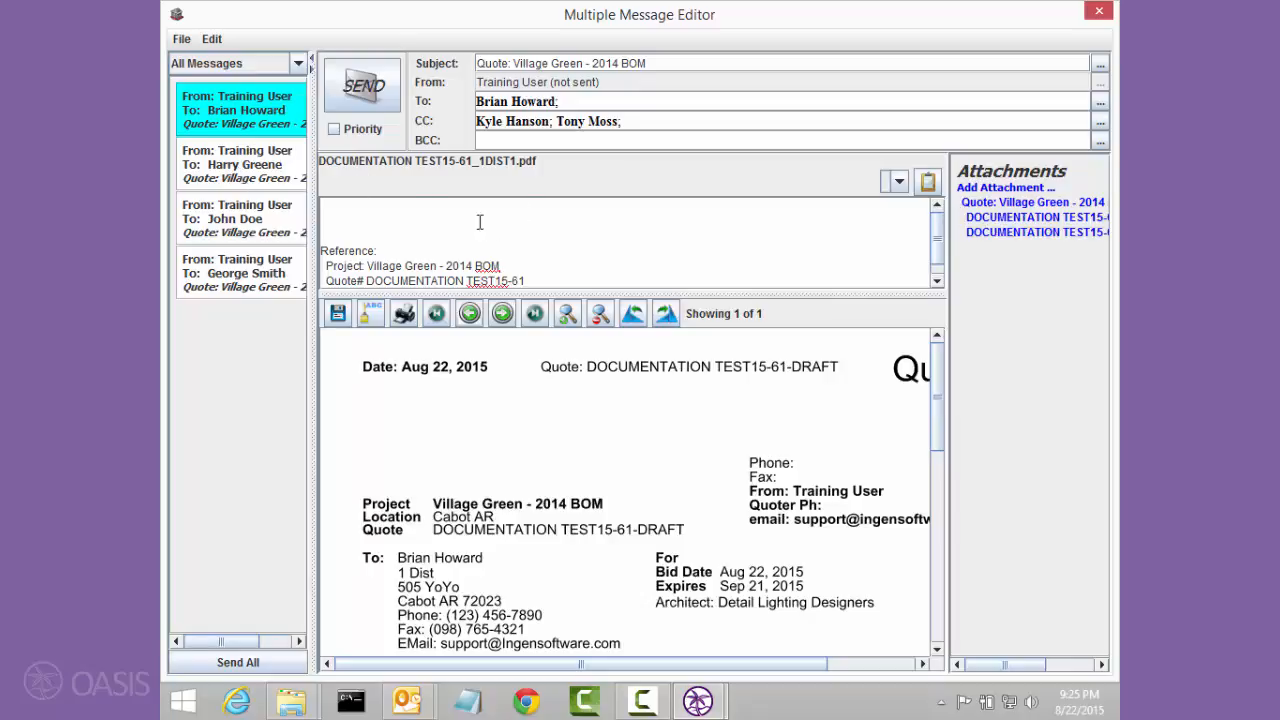
ctrl+click(270, 168)
click(270, 168)
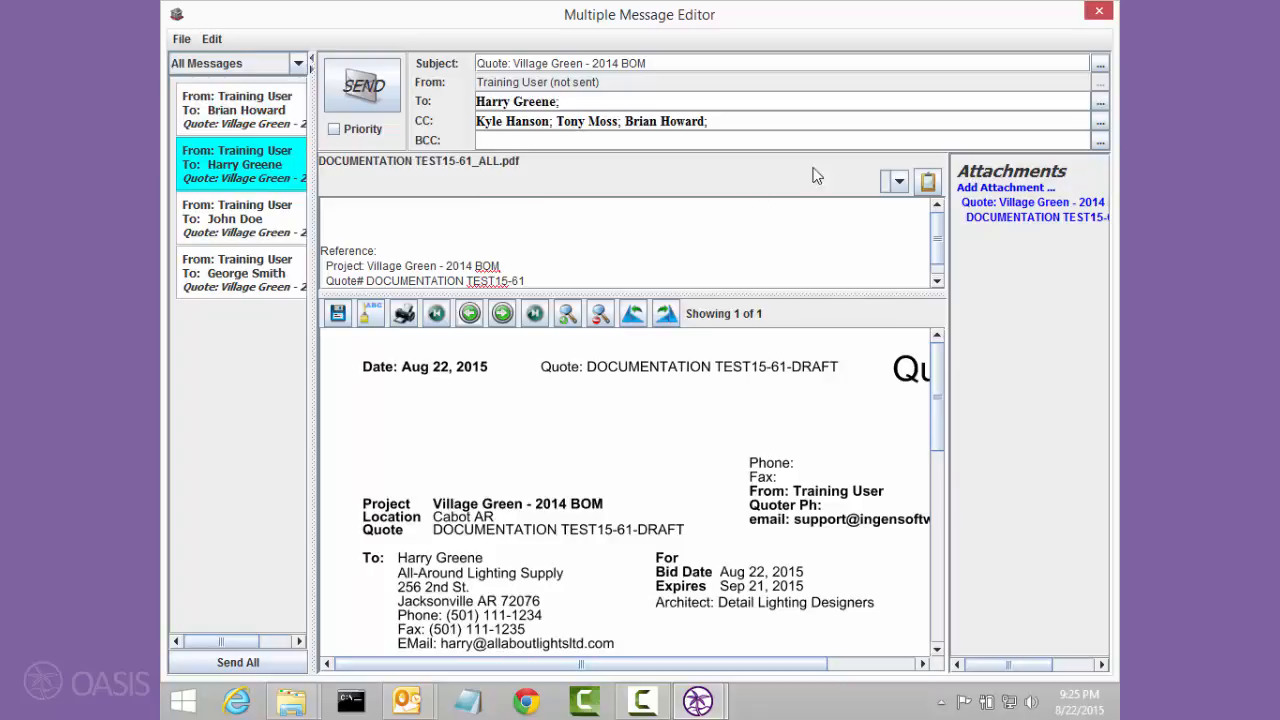
Step: Attach SCL.pdf from the Desktop folder to the All-Around Lighting Supply message and add it to all unsent messages
click(970, 190)
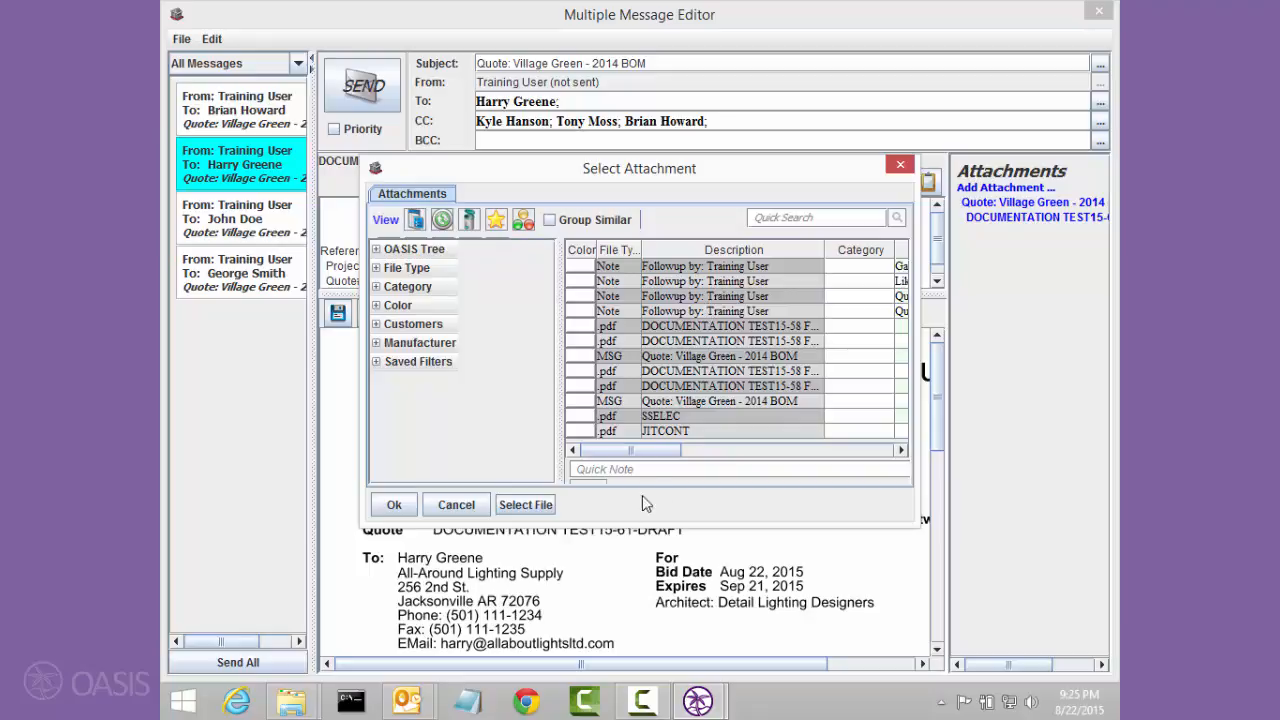
click(530, 504)
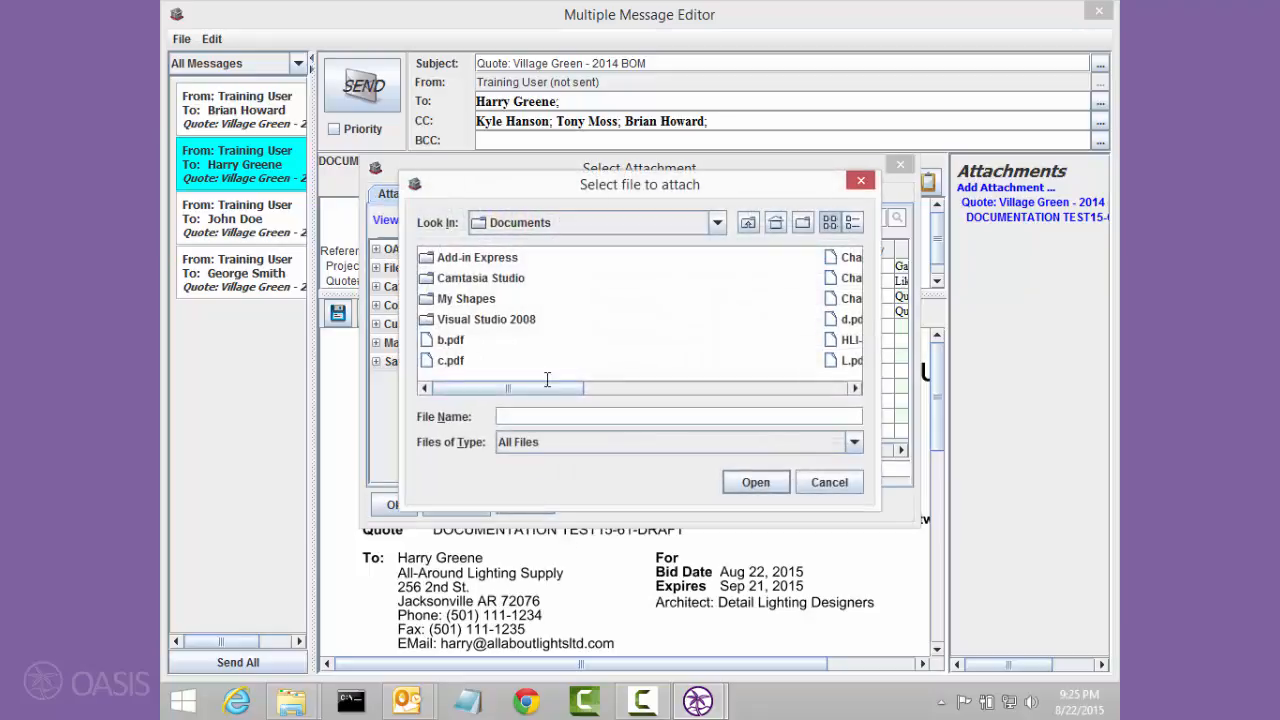
click(774, 223)
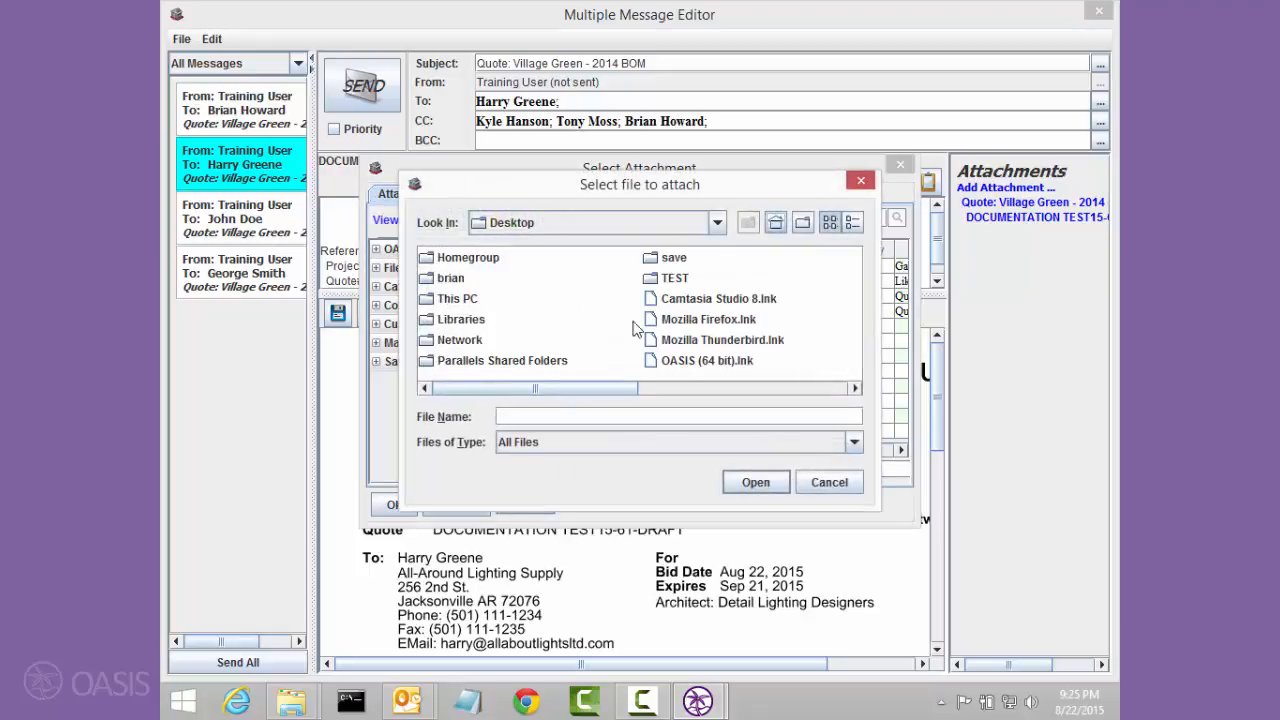
click(656, 389)
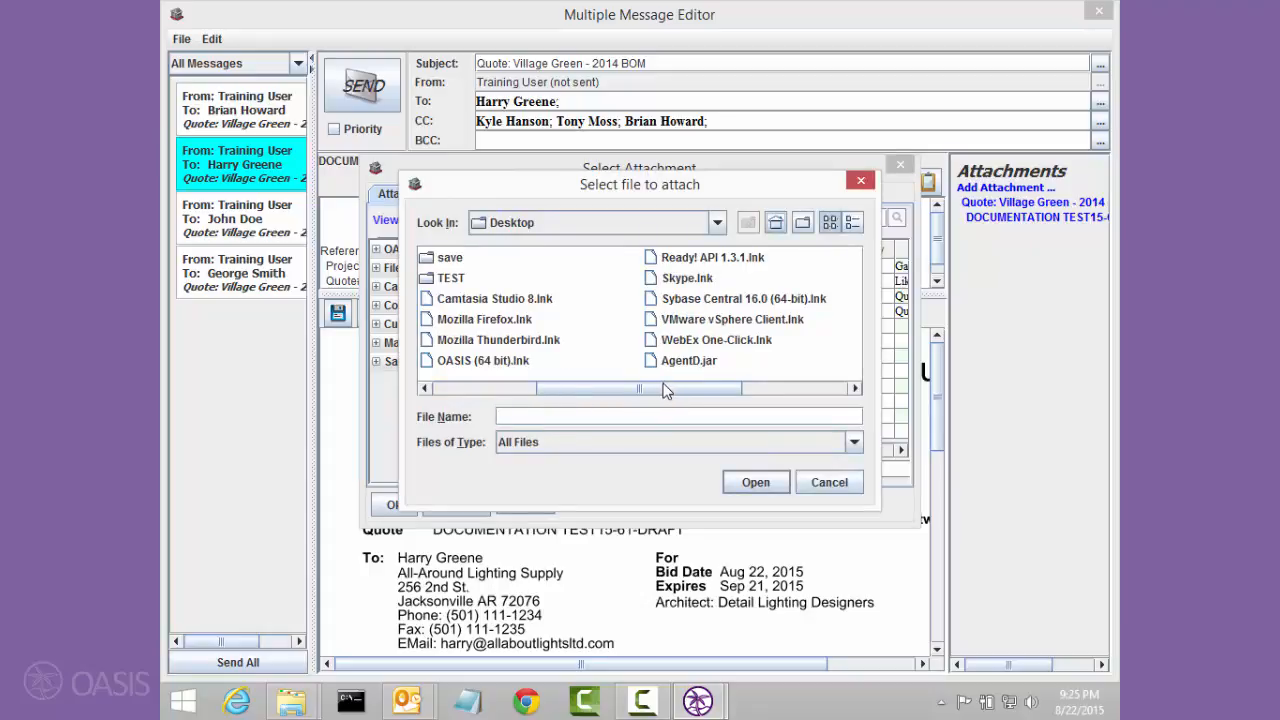
drag(659, 389, 748, 389)
click(740, 300)
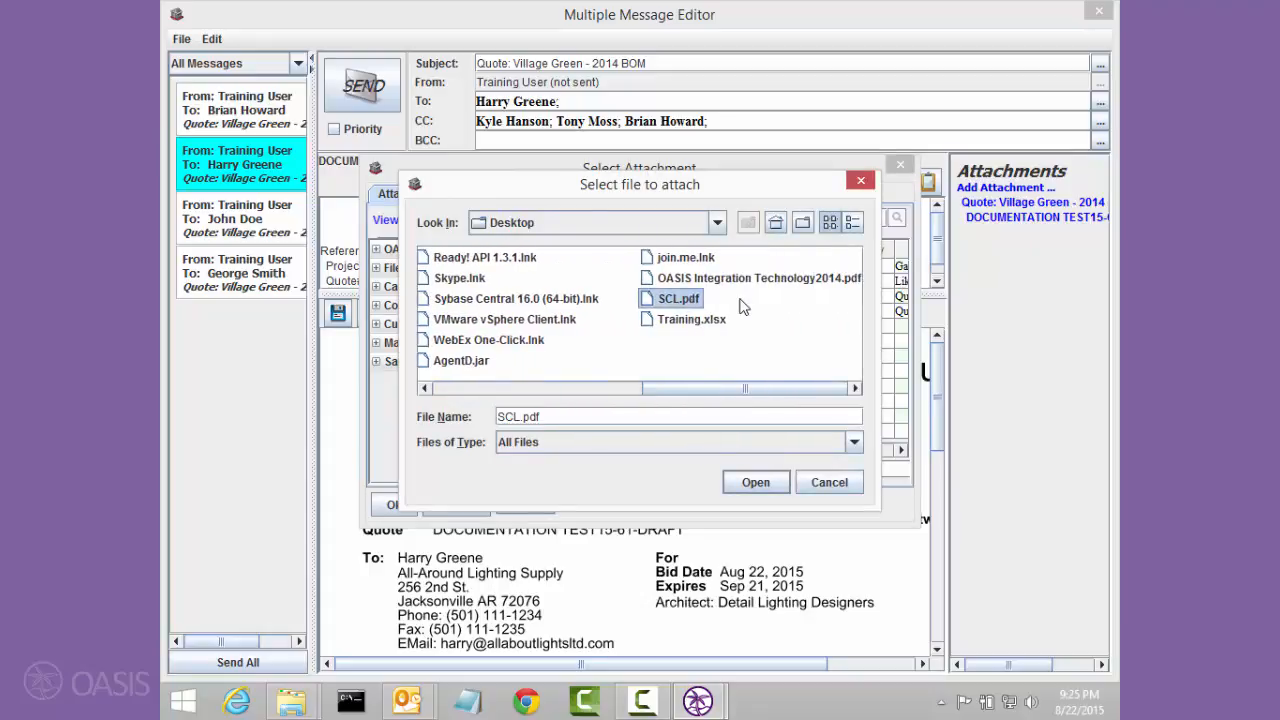
click(749, 484)
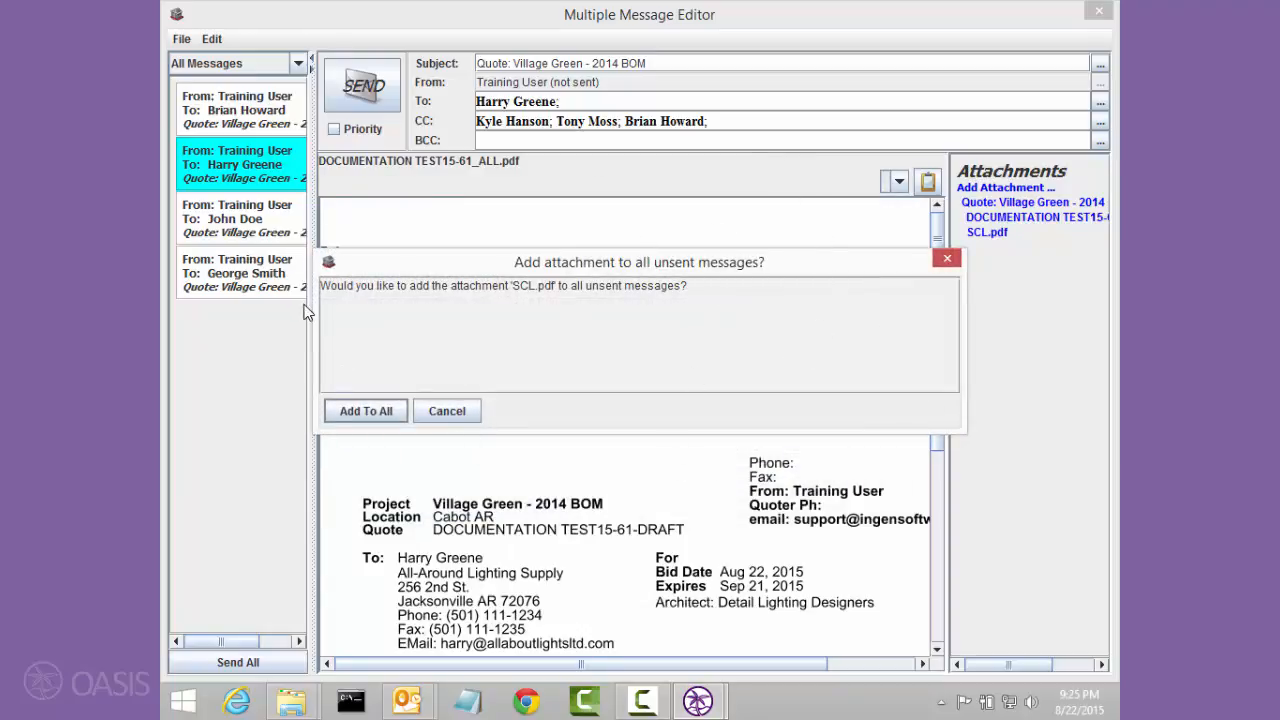
click(368, 410)
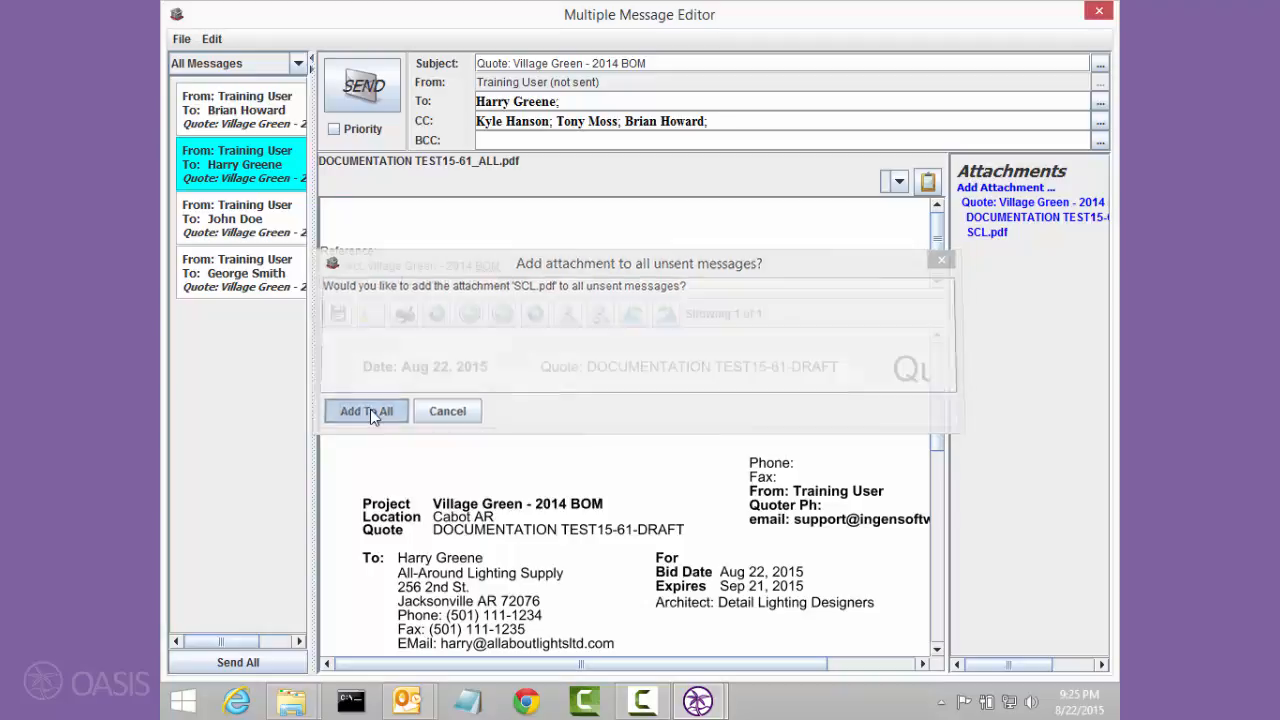
Step: Preview the SCL.pdf attachment in both the All-Around Lighting Supply message and the One Distributor message
click(984, 236)
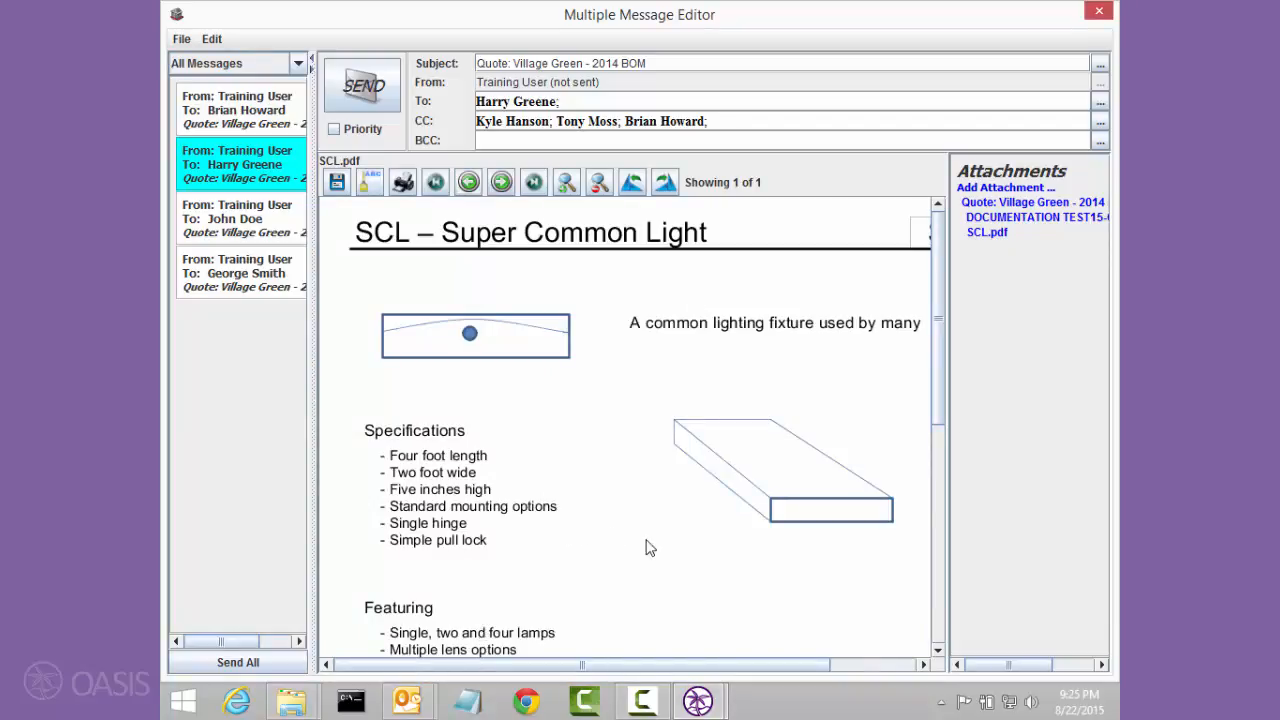
click(270, 113)
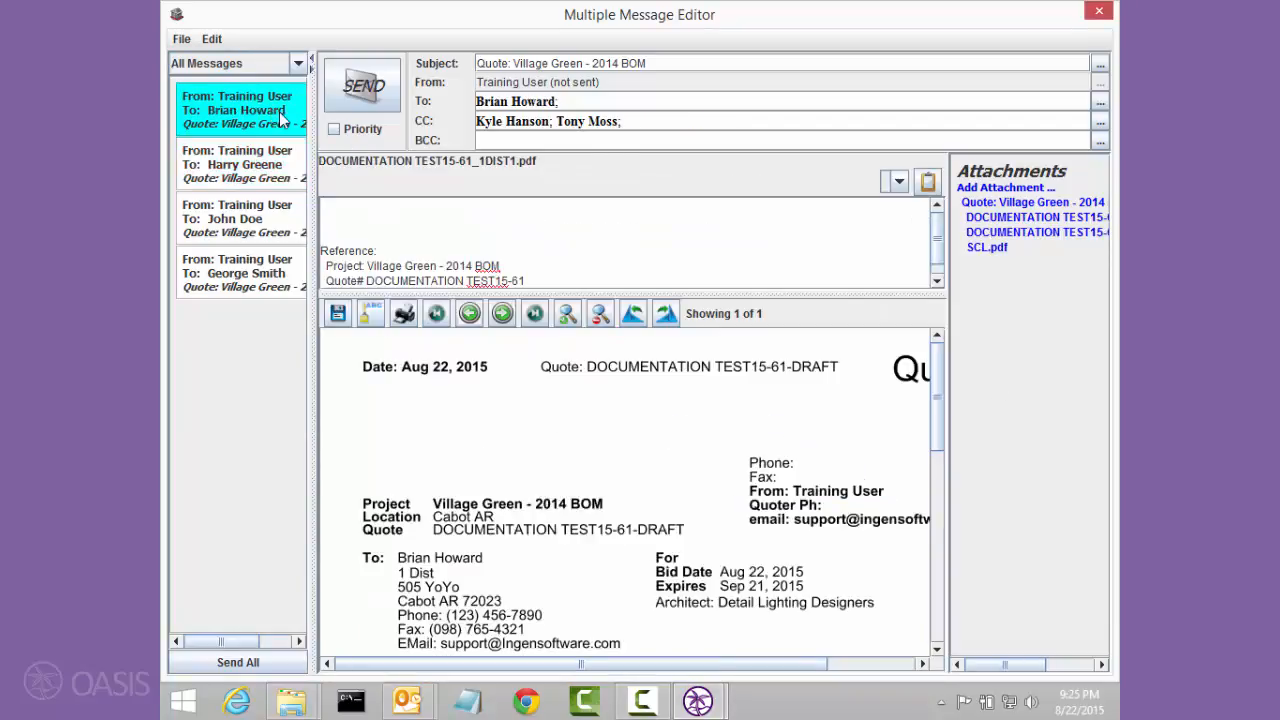
click(990, 250)
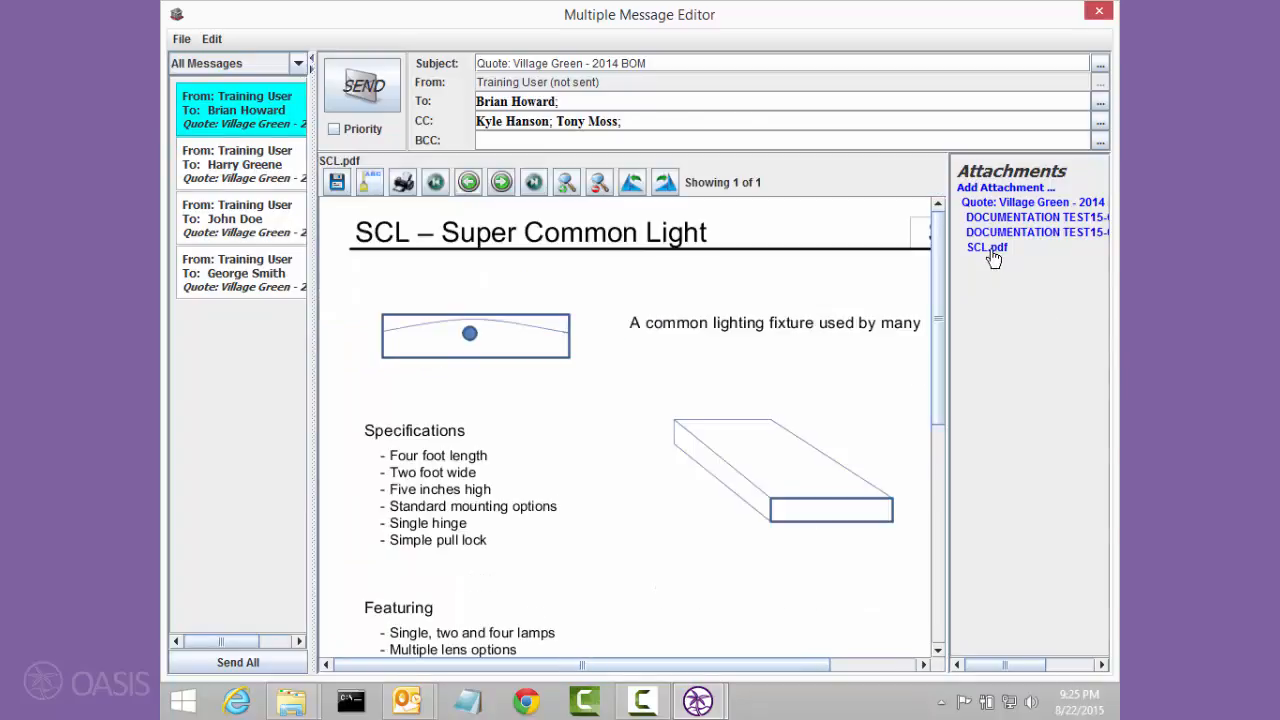
Step: Open the note clipboard from the All-Around Lighting Supply message and label a new note "See attached Quote"
click(290, 160)
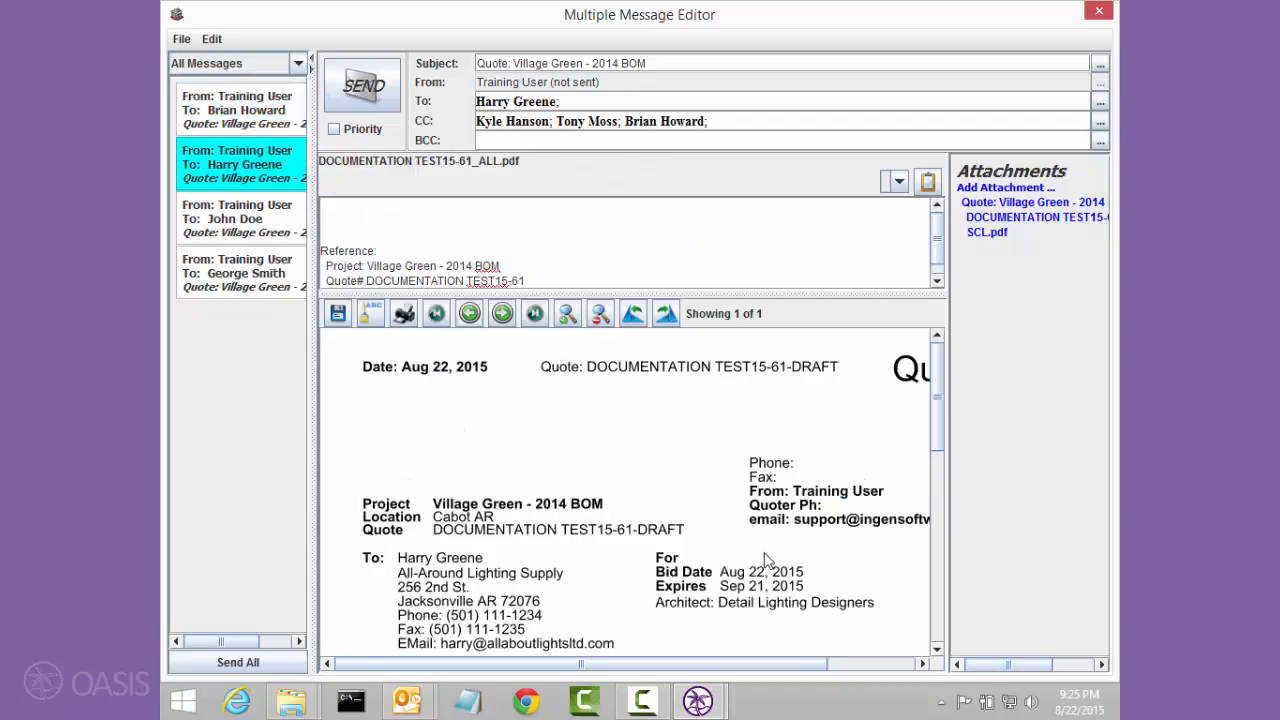
click(451, 199)
click(927, 183)
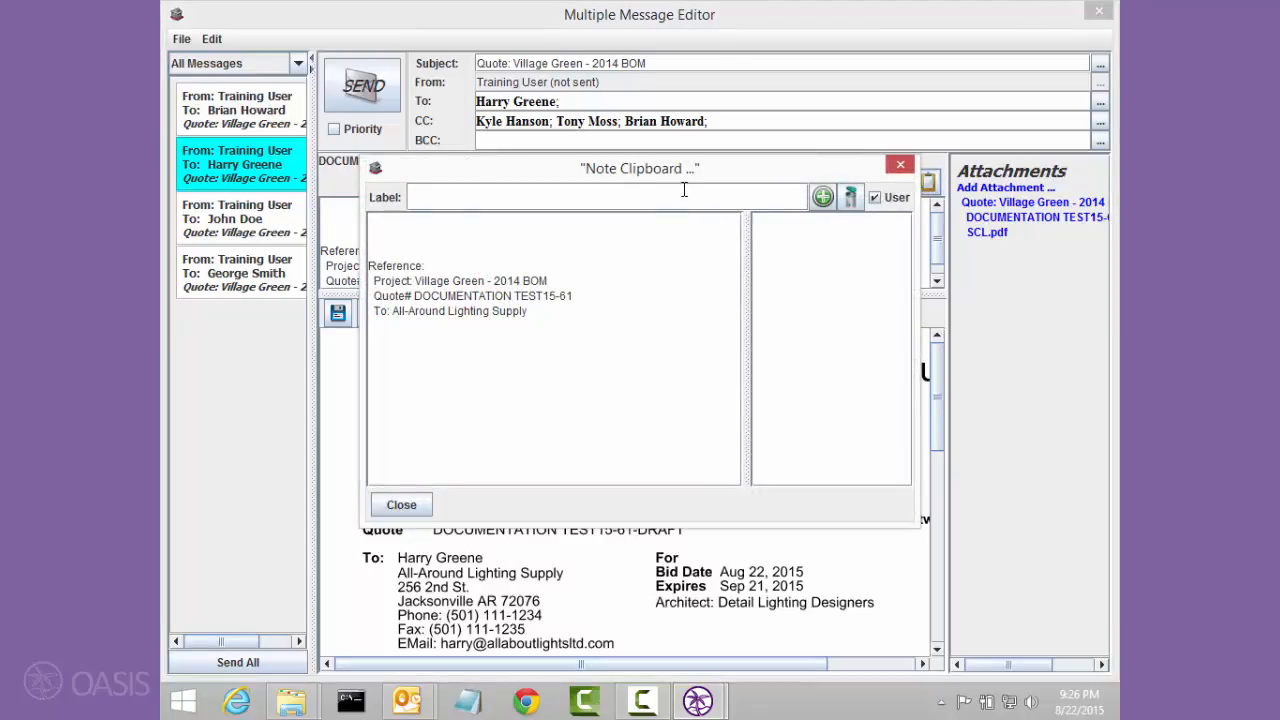
text(See attached Quote)
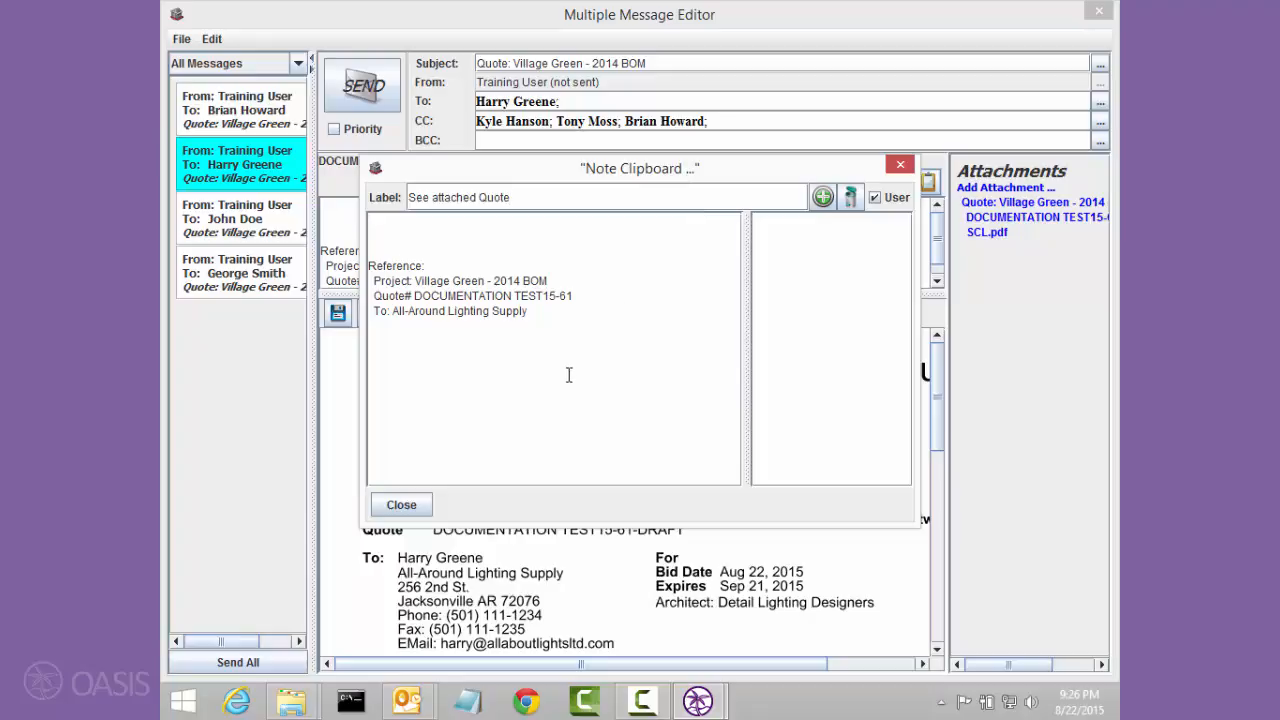
Step: Replace the note's text with "See attached quote- please call if you have any questions", store it as a user note, and close the clipboard
drag(568, 371, 259, 183)
text(See )
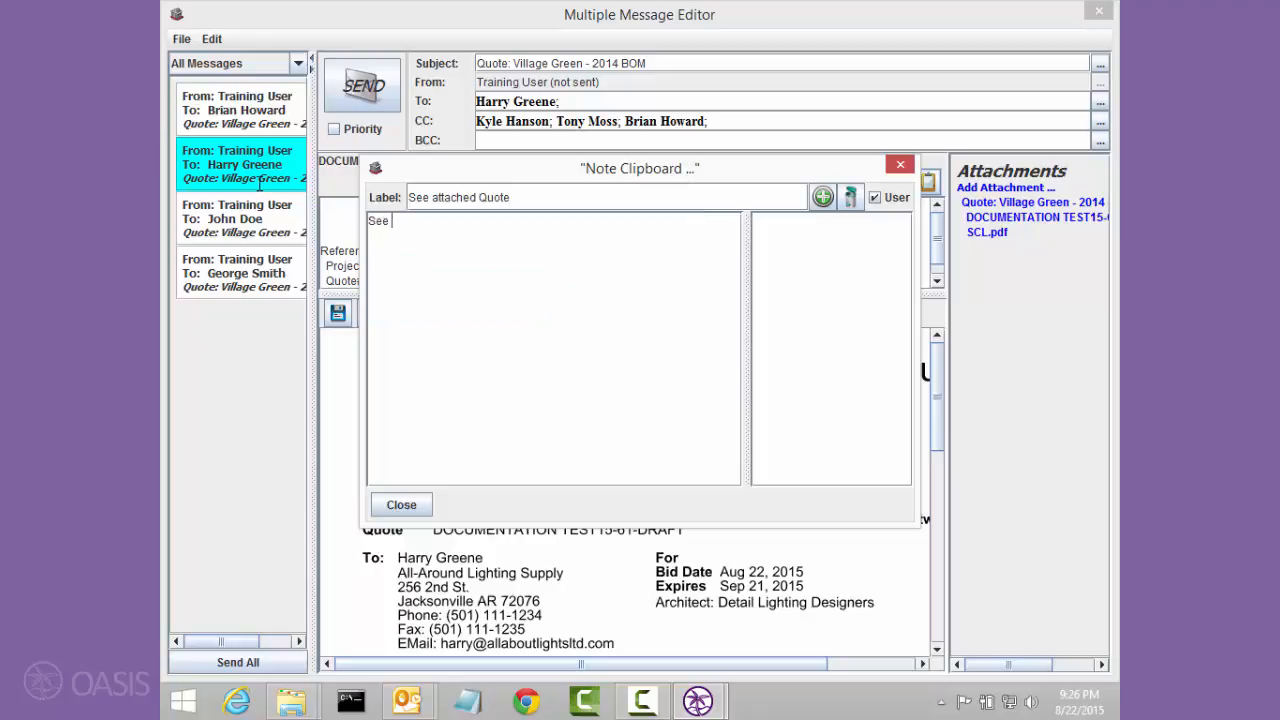
text(attached quote- please)
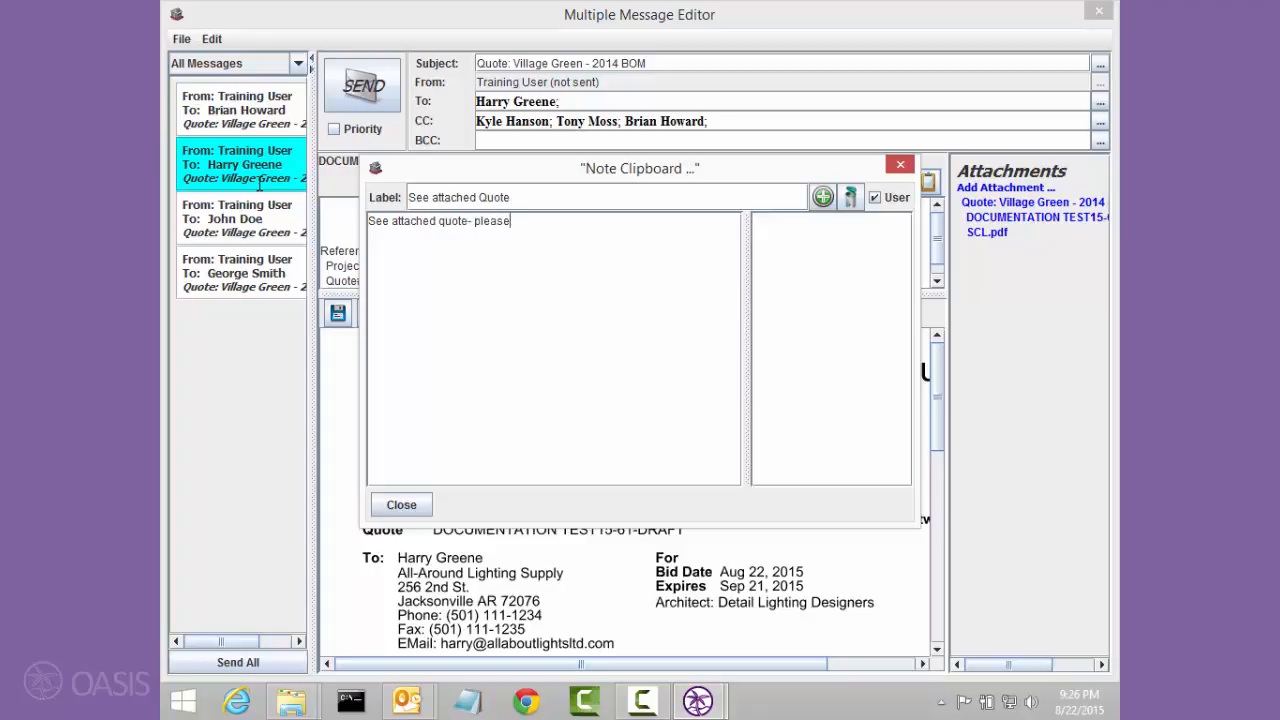
text( call if youhav)
key(BackSpace)
key(BackSpace)
key(BackSpace)
key(BackSpace)
text(hjave)
key(BackSpace)
key(BackSpace)
text(ave any questions)
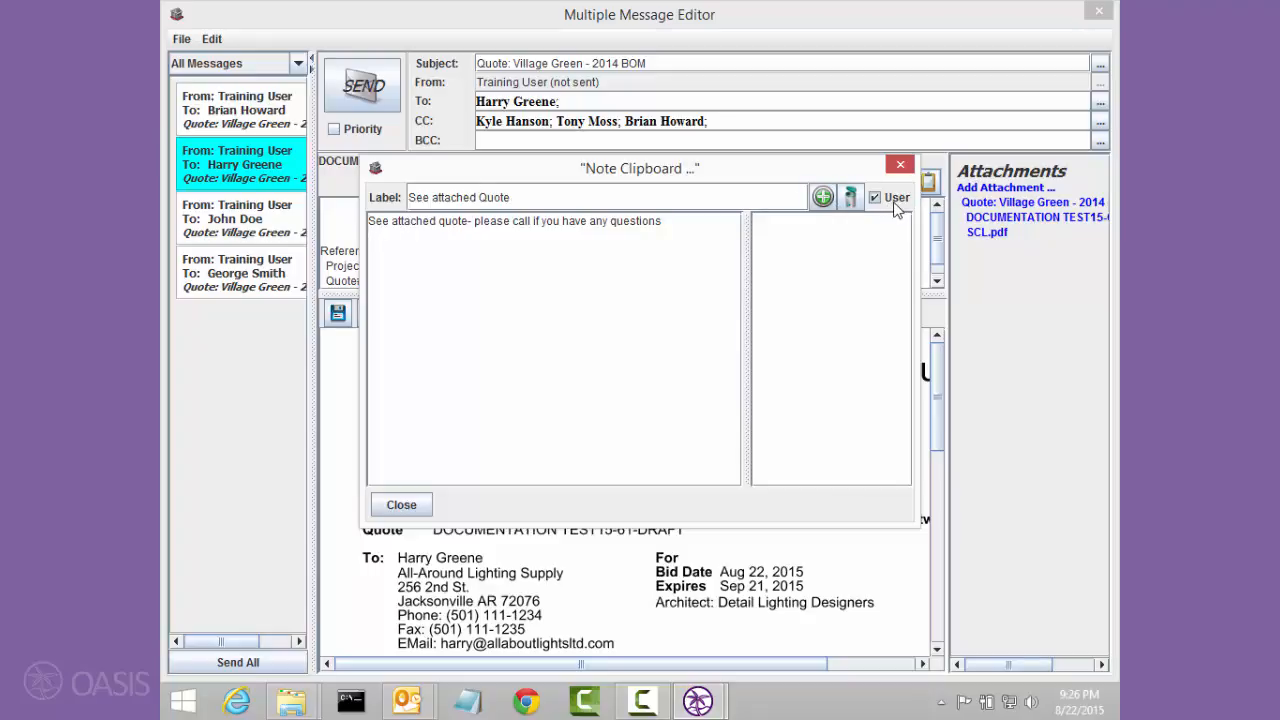
click(822, 197)
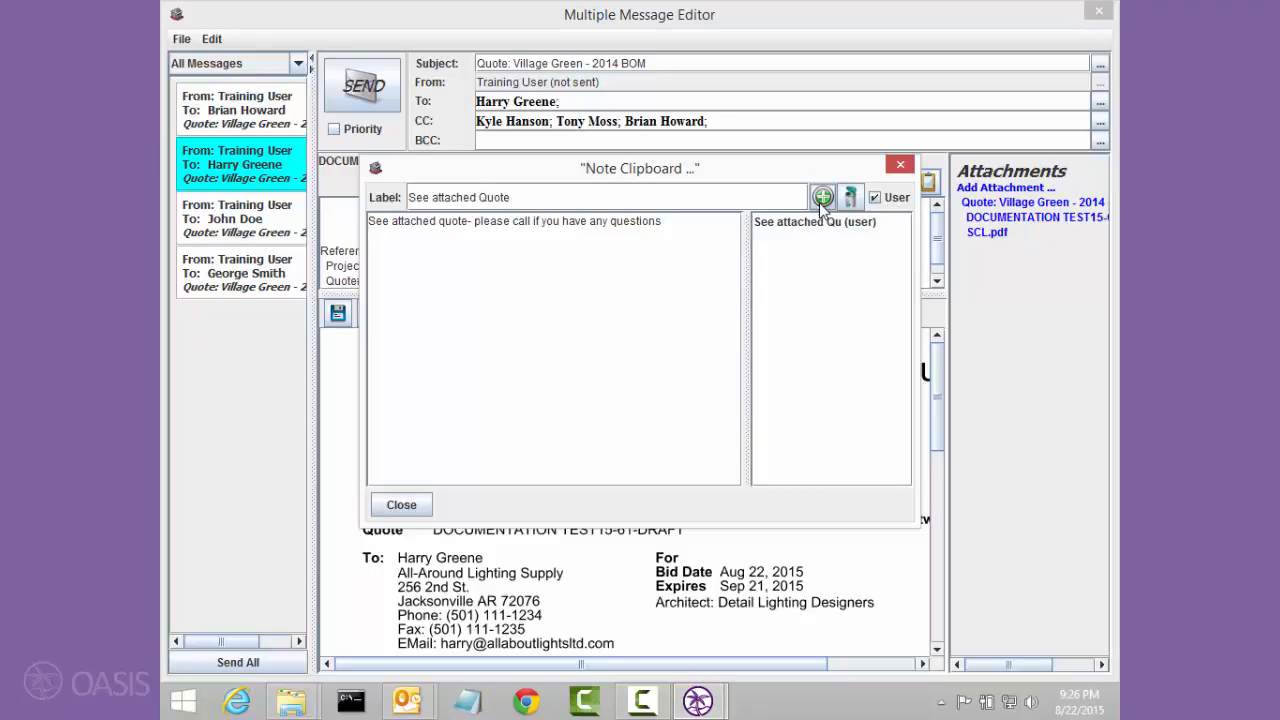
click(407, 512)
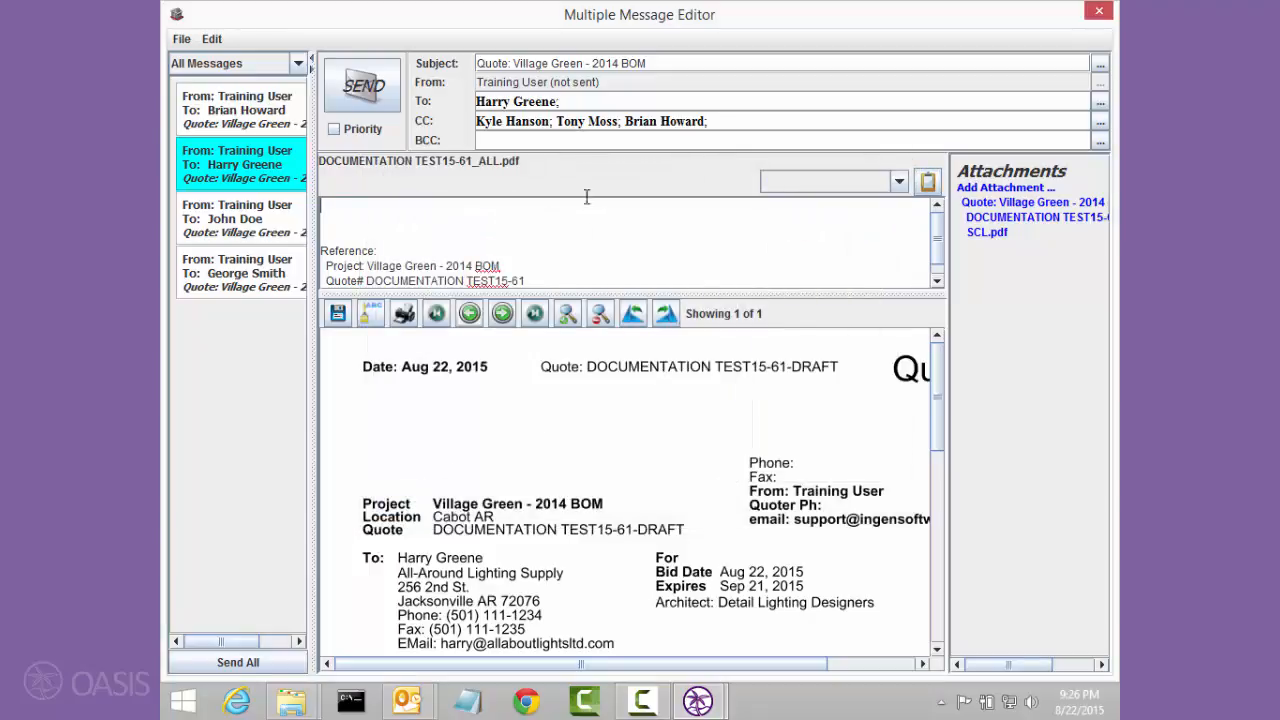
Step: Insert the saved "See attached Qu" user note at the start of the All-Around Lighting Supply message body
click(779, 184)
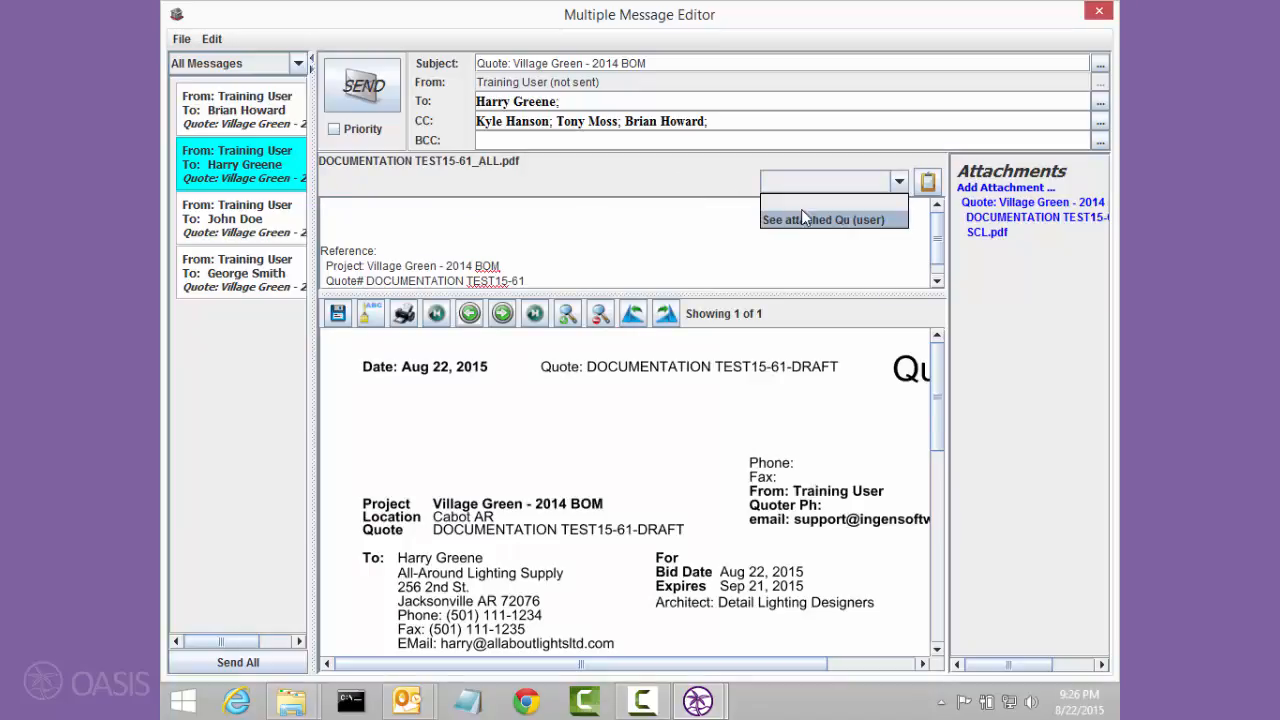
click(800, 220)
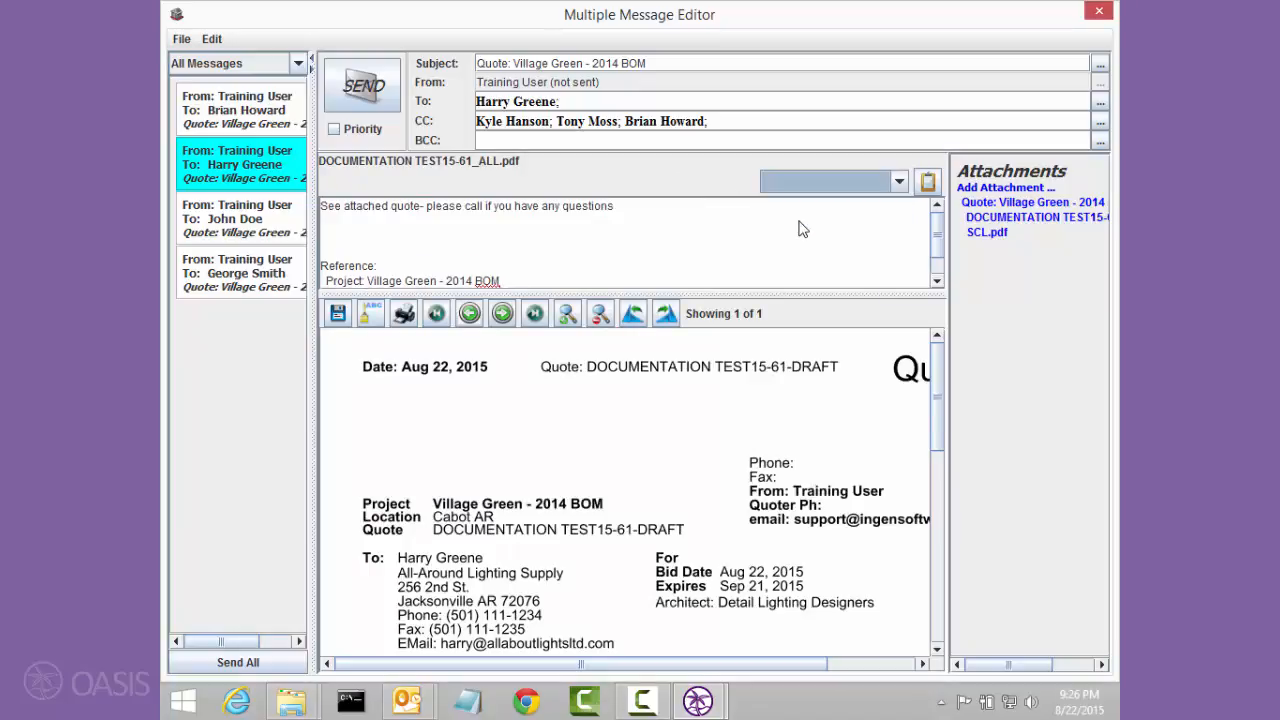
Step: Open the note clipboard from the Cabot Distributing message and label a new note "Feeling Better - Quote"
click(258, 222)
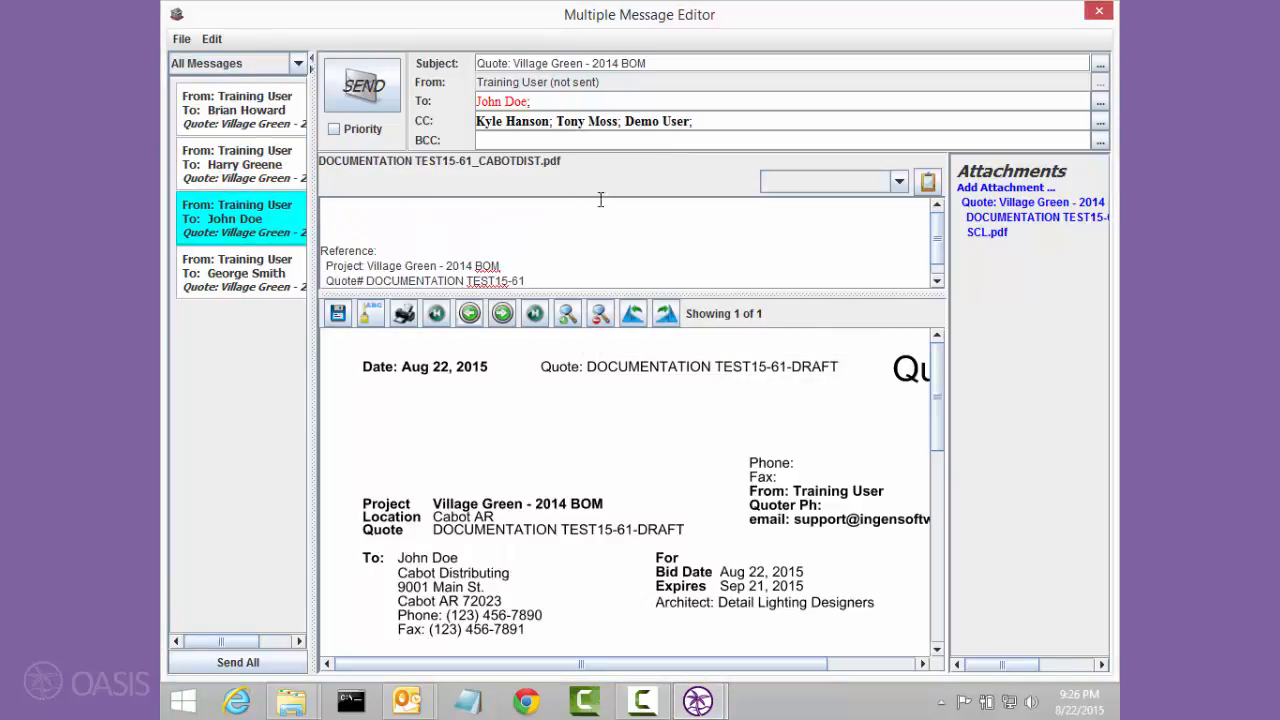
click(928, 181)
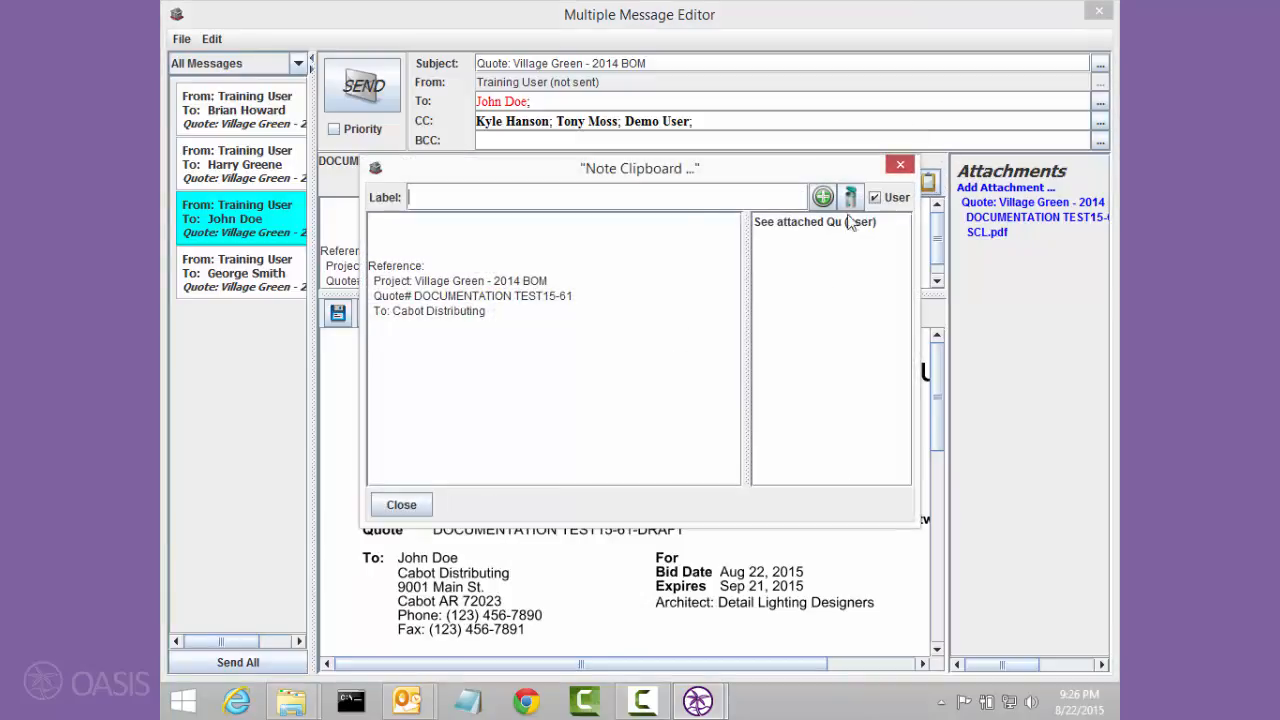
text(Feee)
text(ing Better)
text( - Quoet)
key(BackSpace)
key(BackSpace)
text(te)
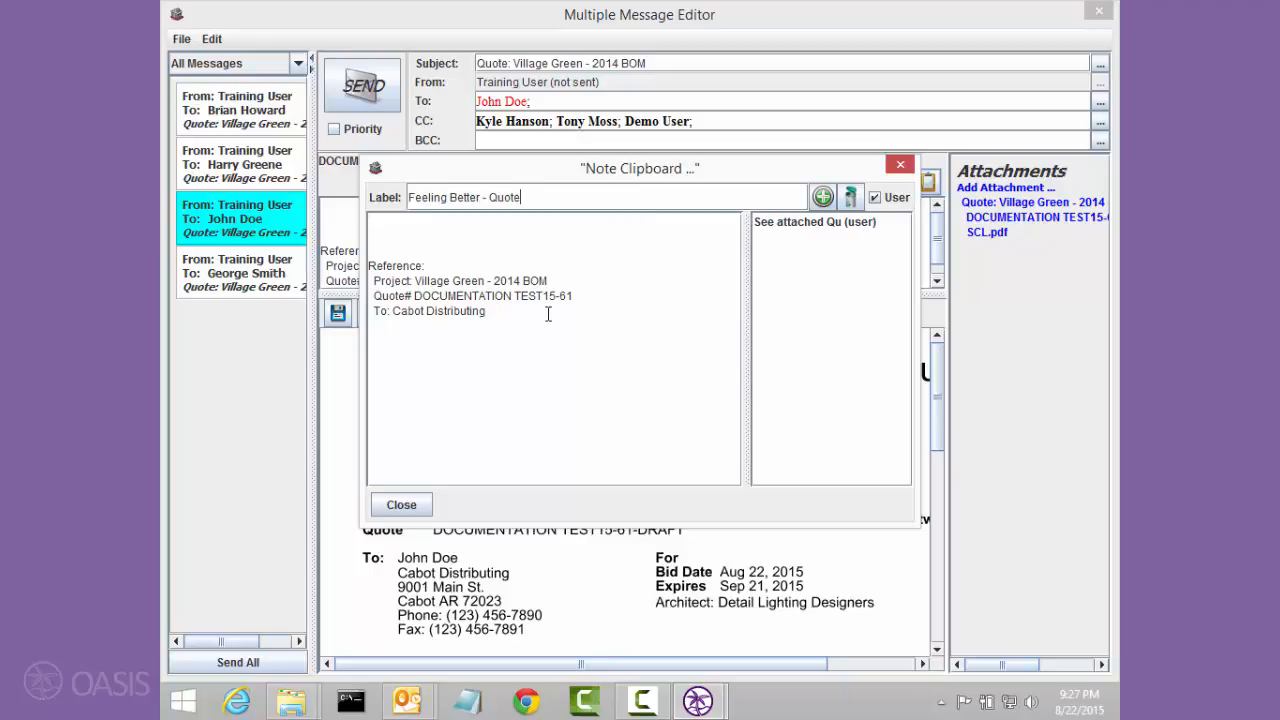
Step: Replace the text with "Hope you are feeling better today - please see attached quote and call if you have any question.", store the note, and close the clipboard
drag(402, 318, 311, 150)
text(O)
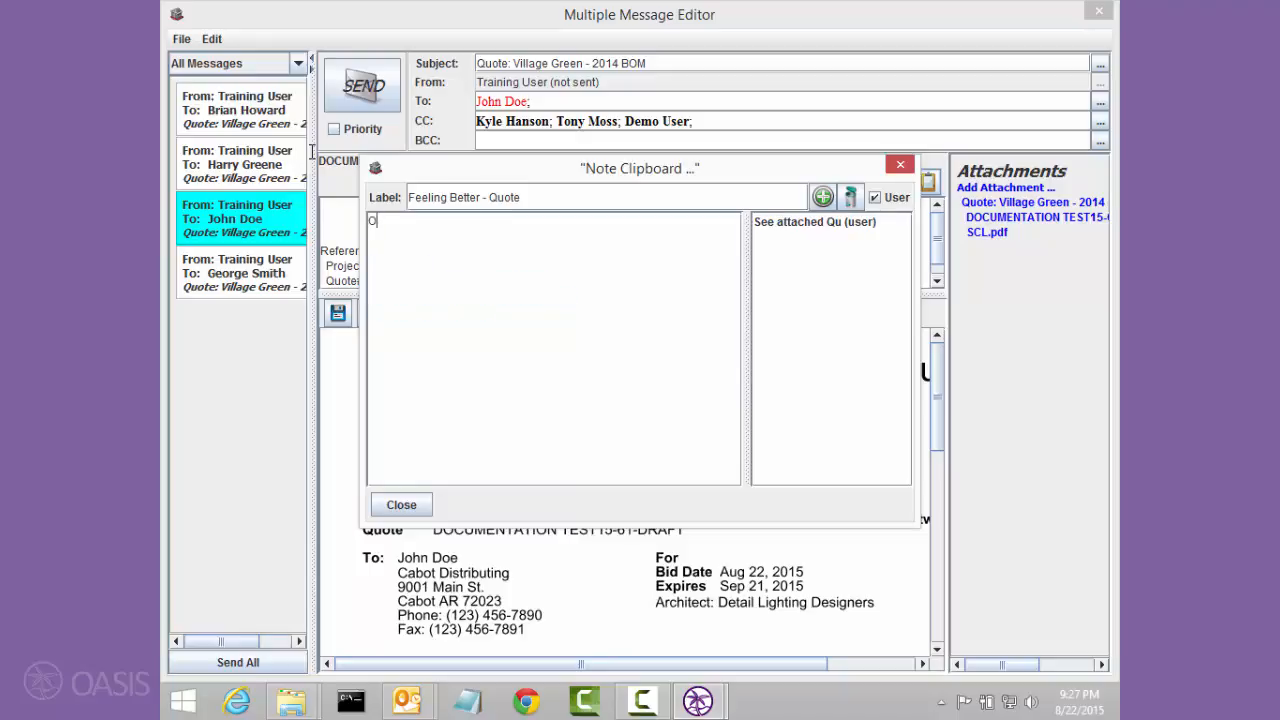
text(ope you are feeling better tody)
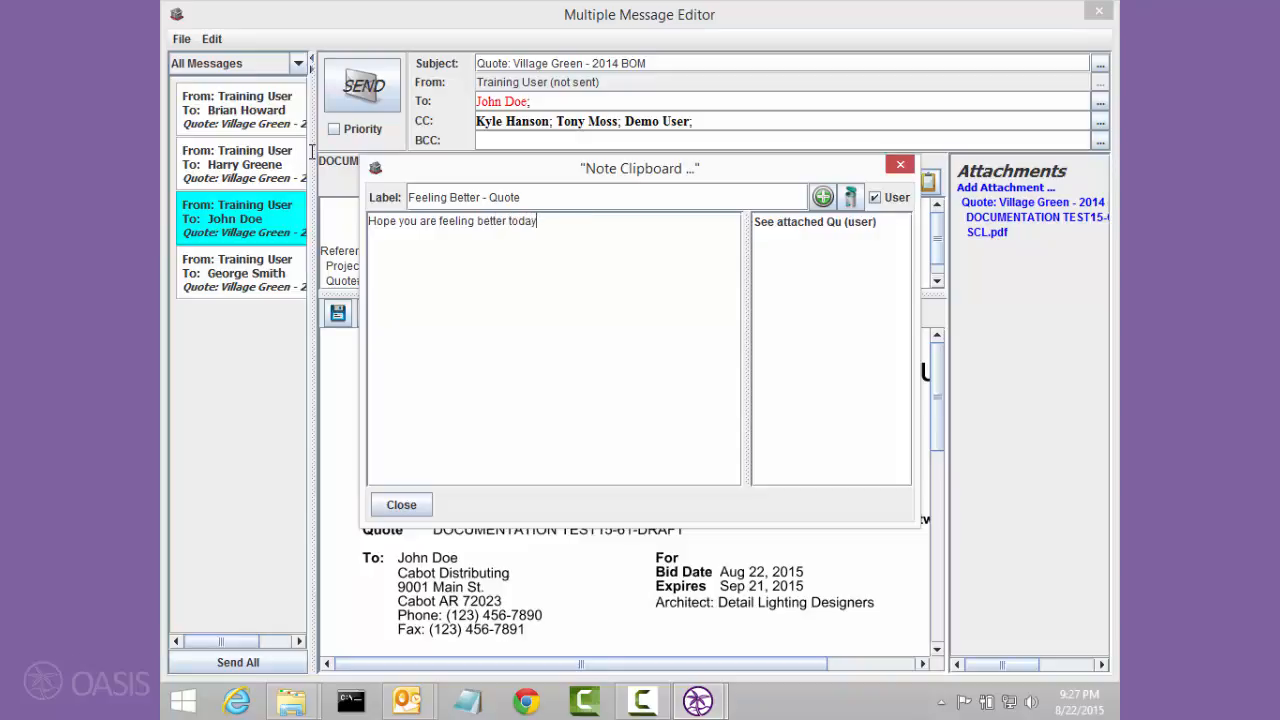
text(- please see attached quote an)
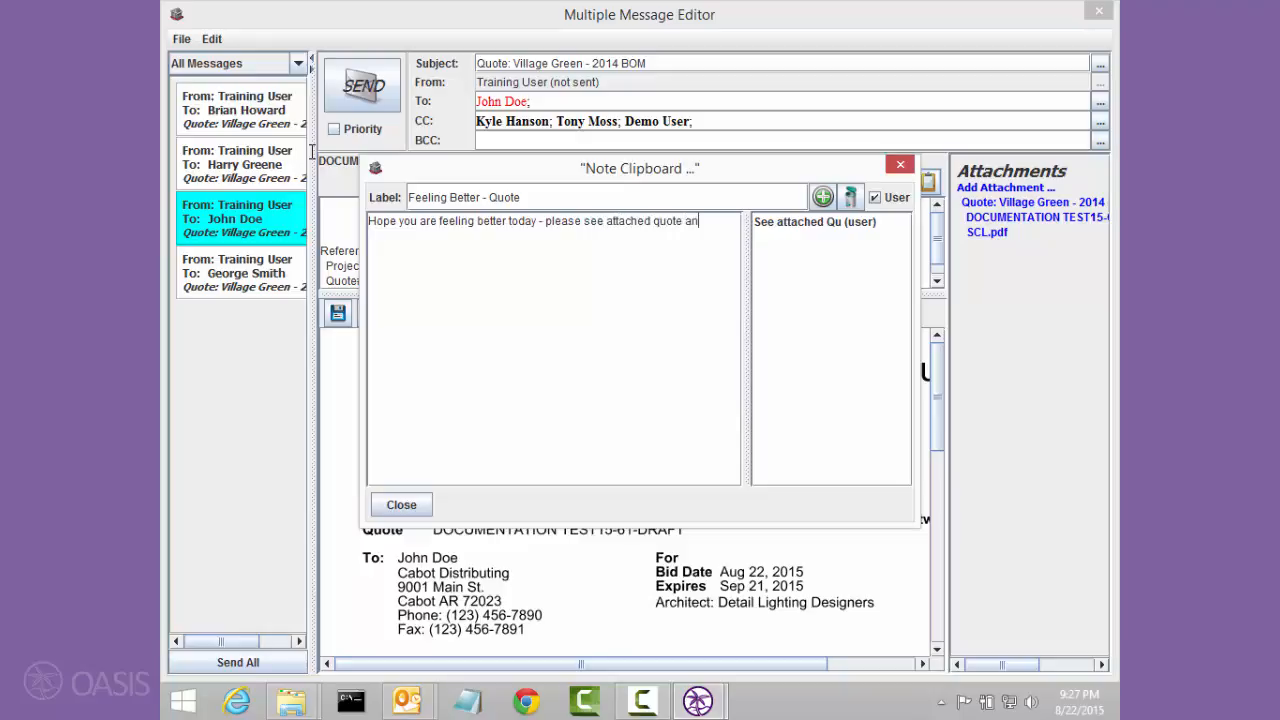
text(d call if you hav)
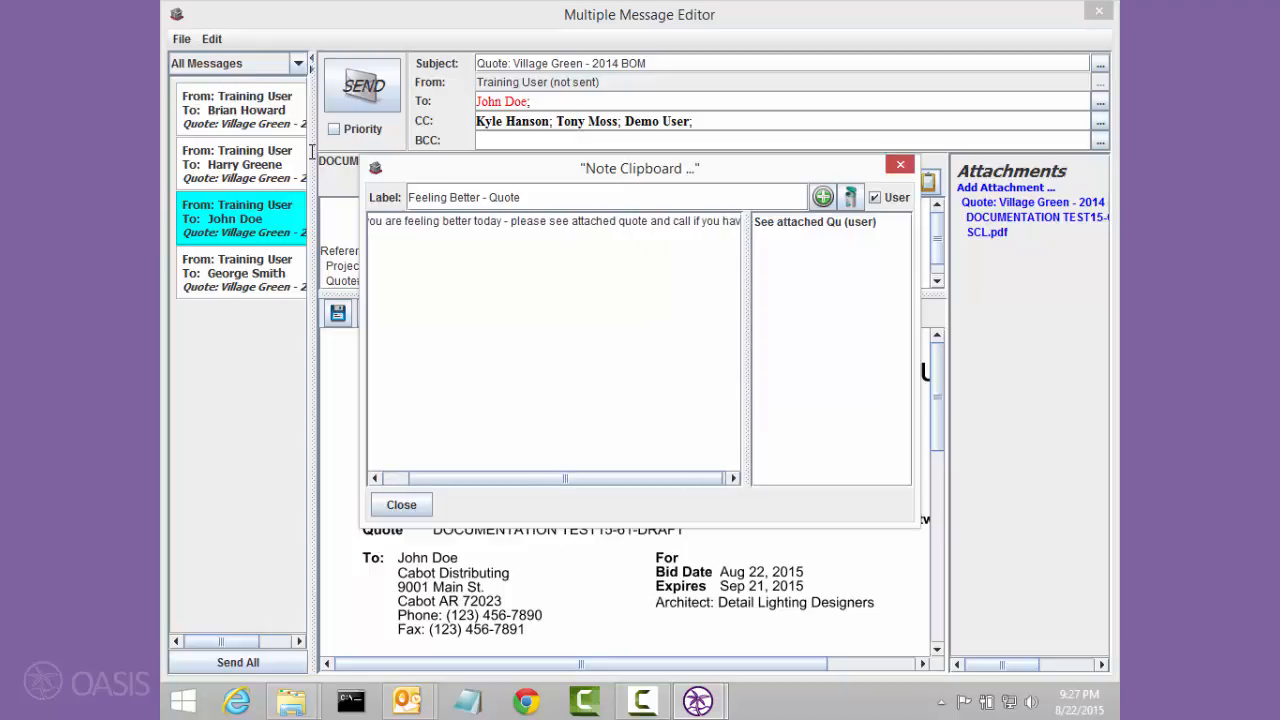
text(e any qyet)
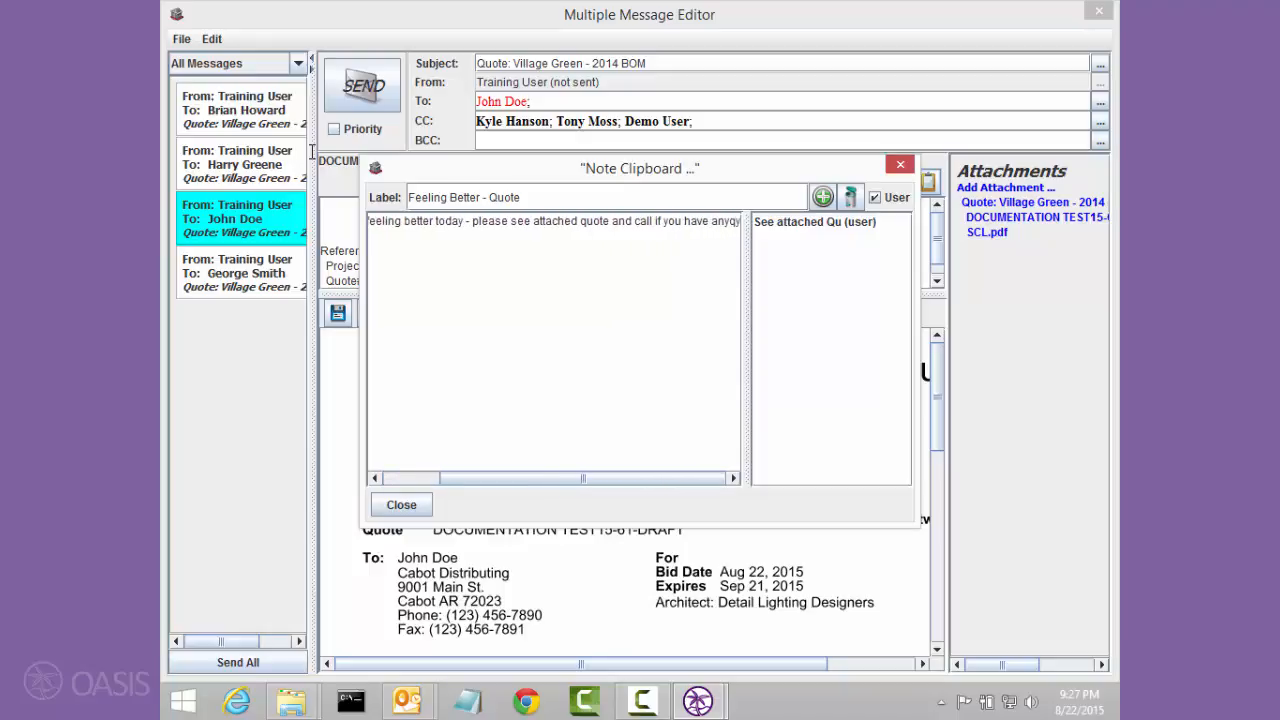
key(BackSpace)
key(BackSpace)
key(BackSpace)
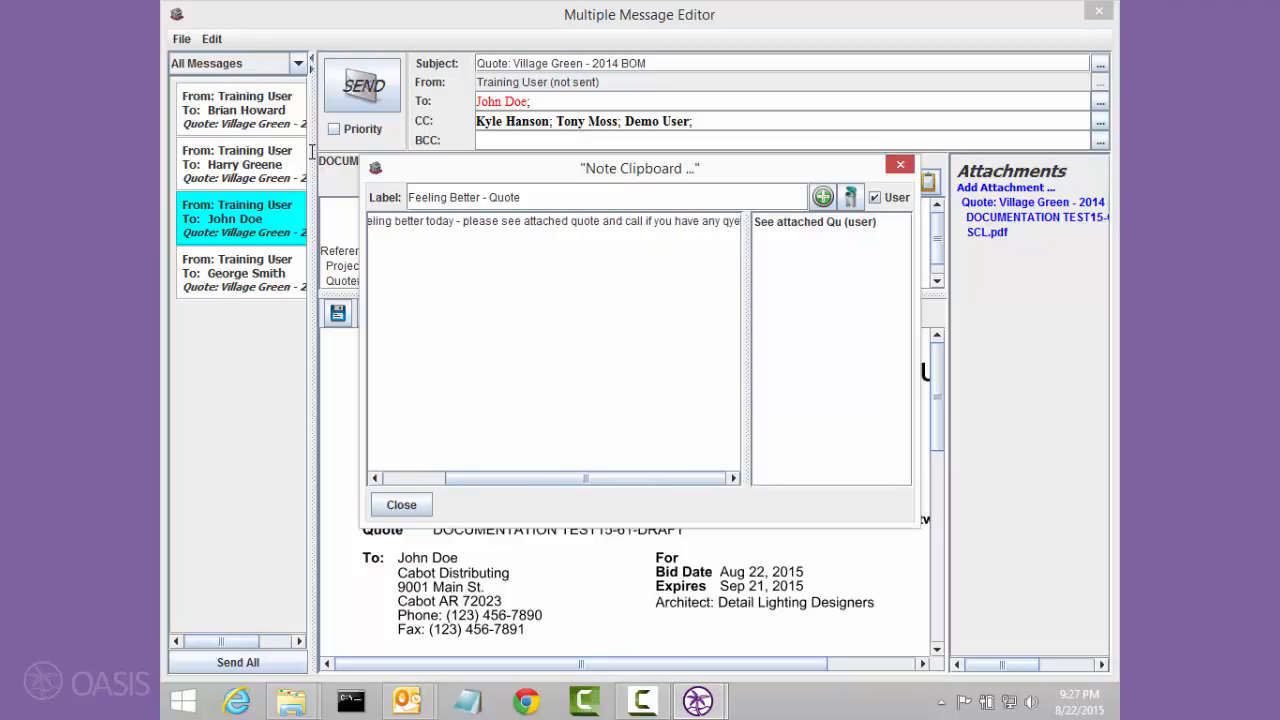
text(uestion.)
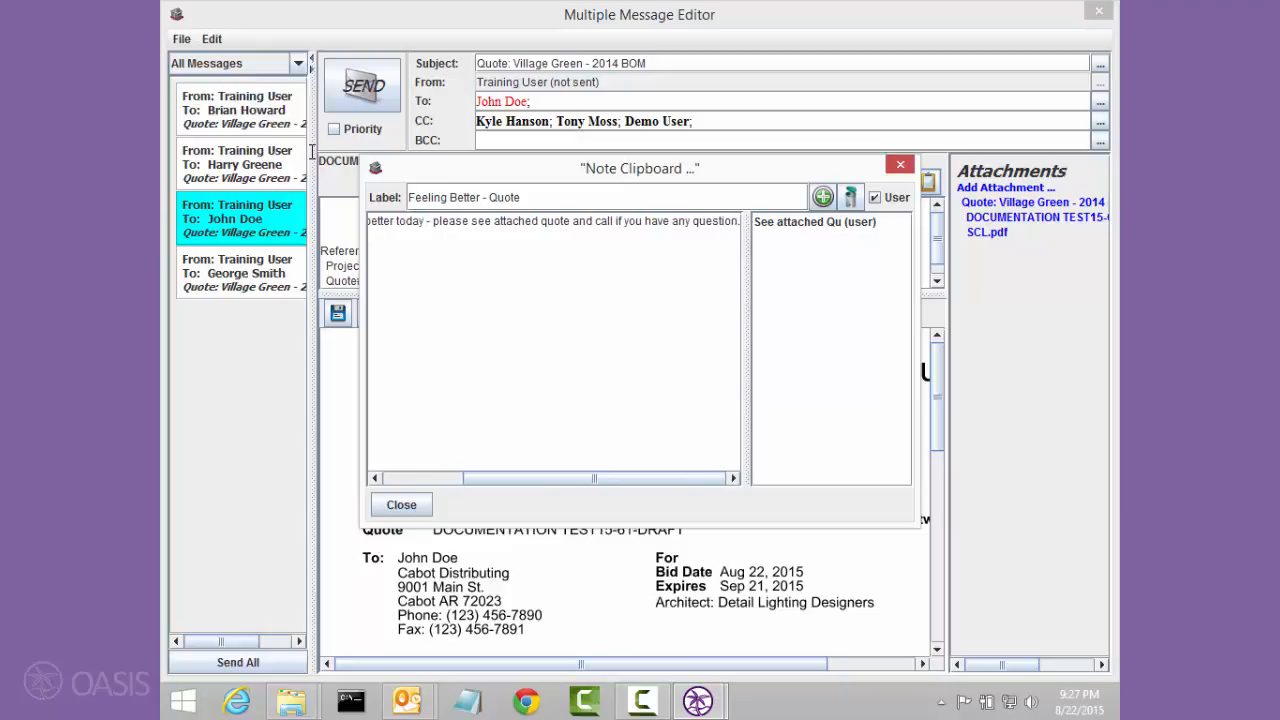
key(Return)
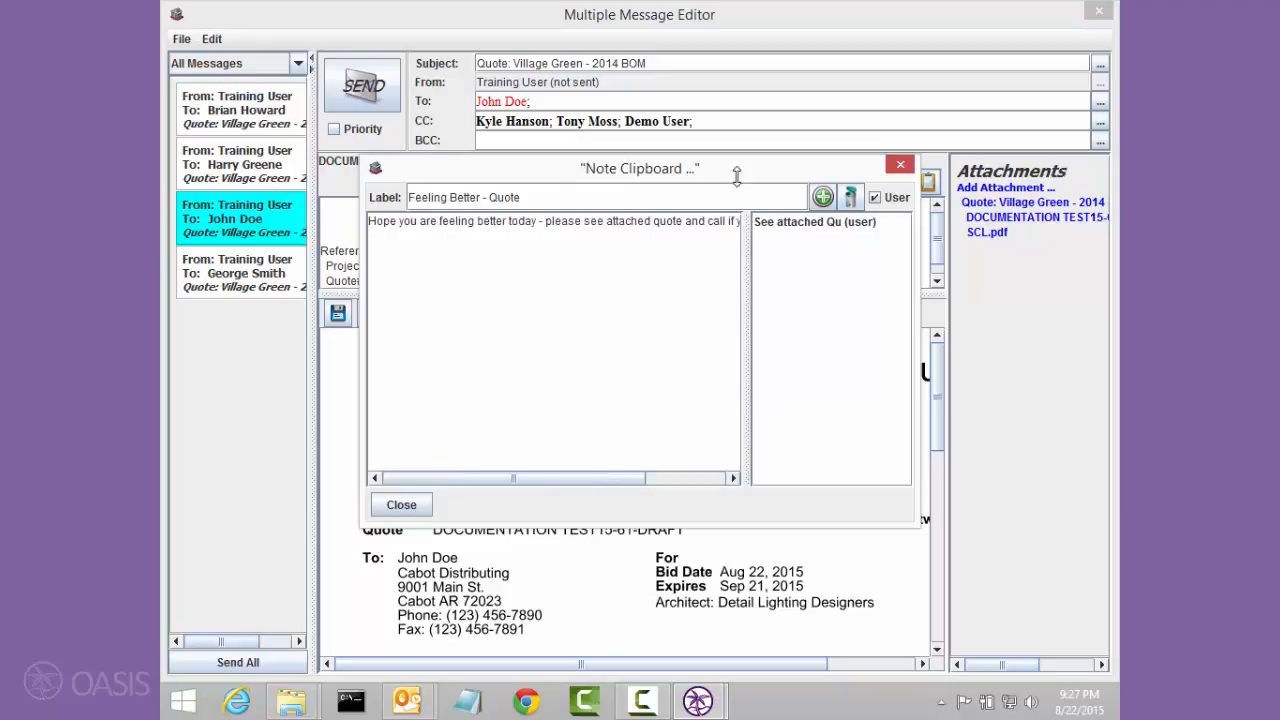
click(823, 197)
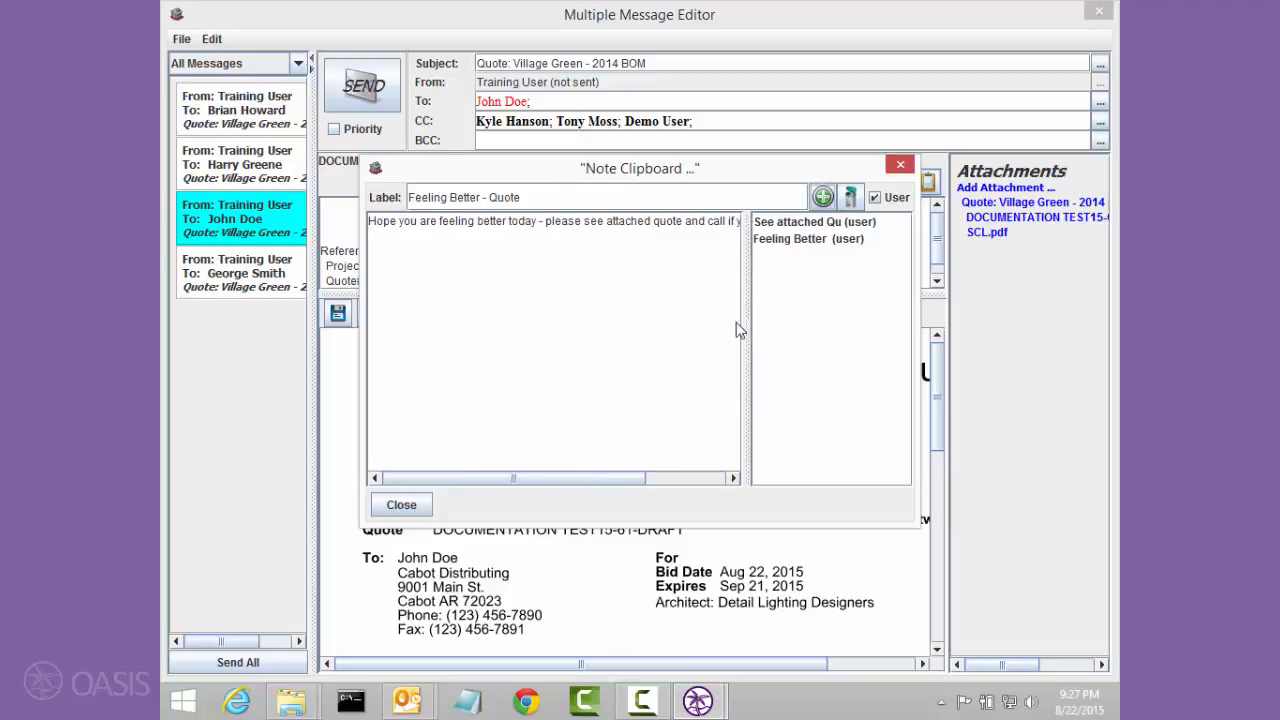
click(401, 504)
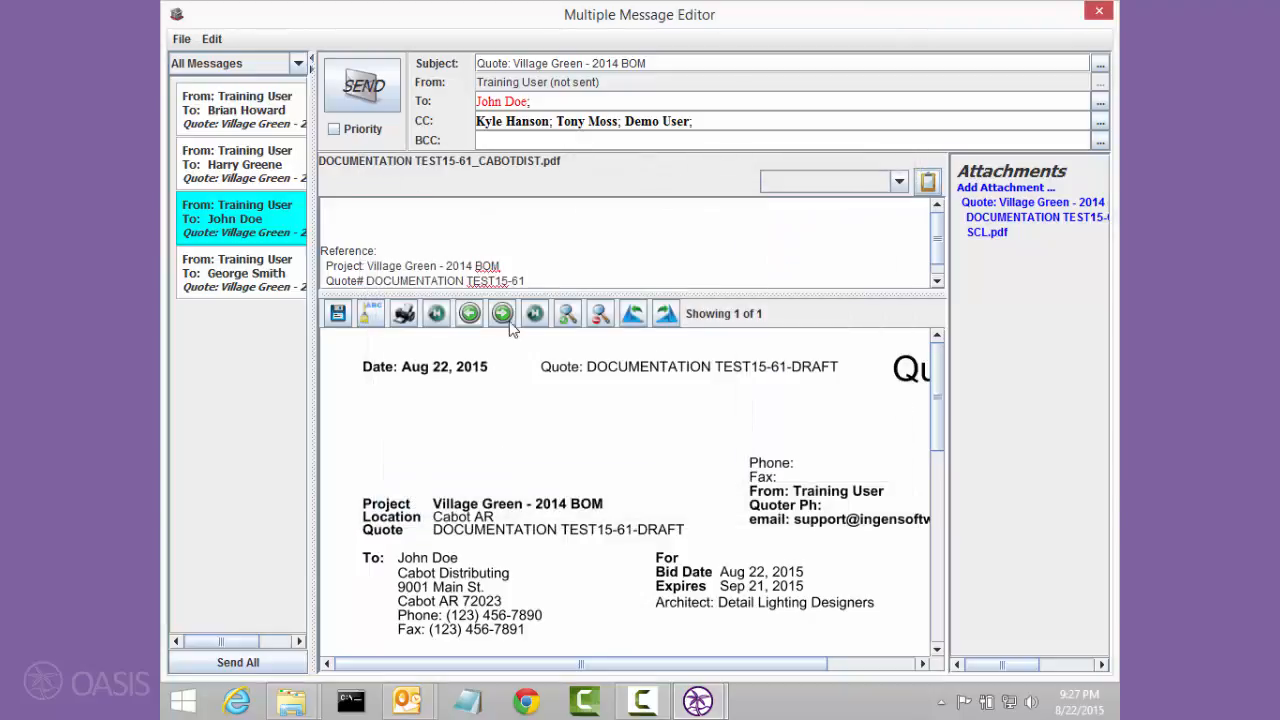
Step: Insert the saved "Feeling Better" user note at the start of the Cabot Distributing message body
click(523, 200)
click(782, 183)
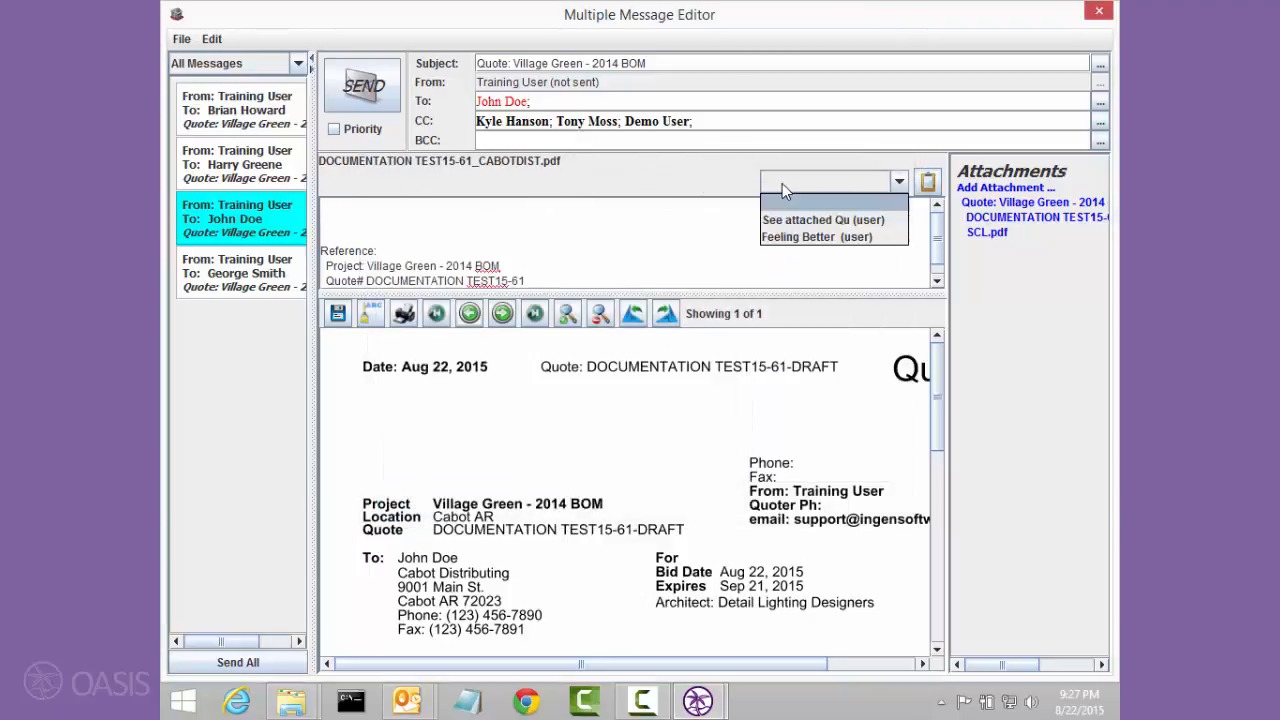
click(791, 241)
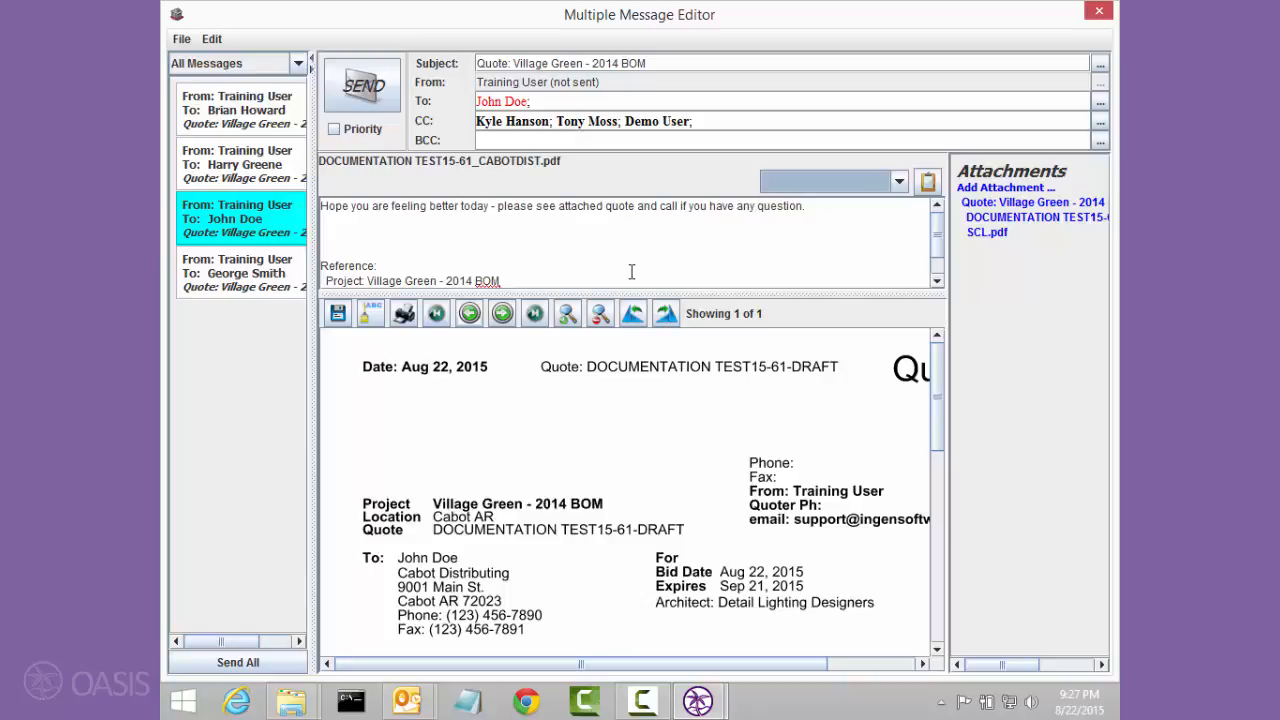
Step: Insert the saved "See attached Qu" user note into the Last-Stop Lighting Distributors message body
click(237, 273)
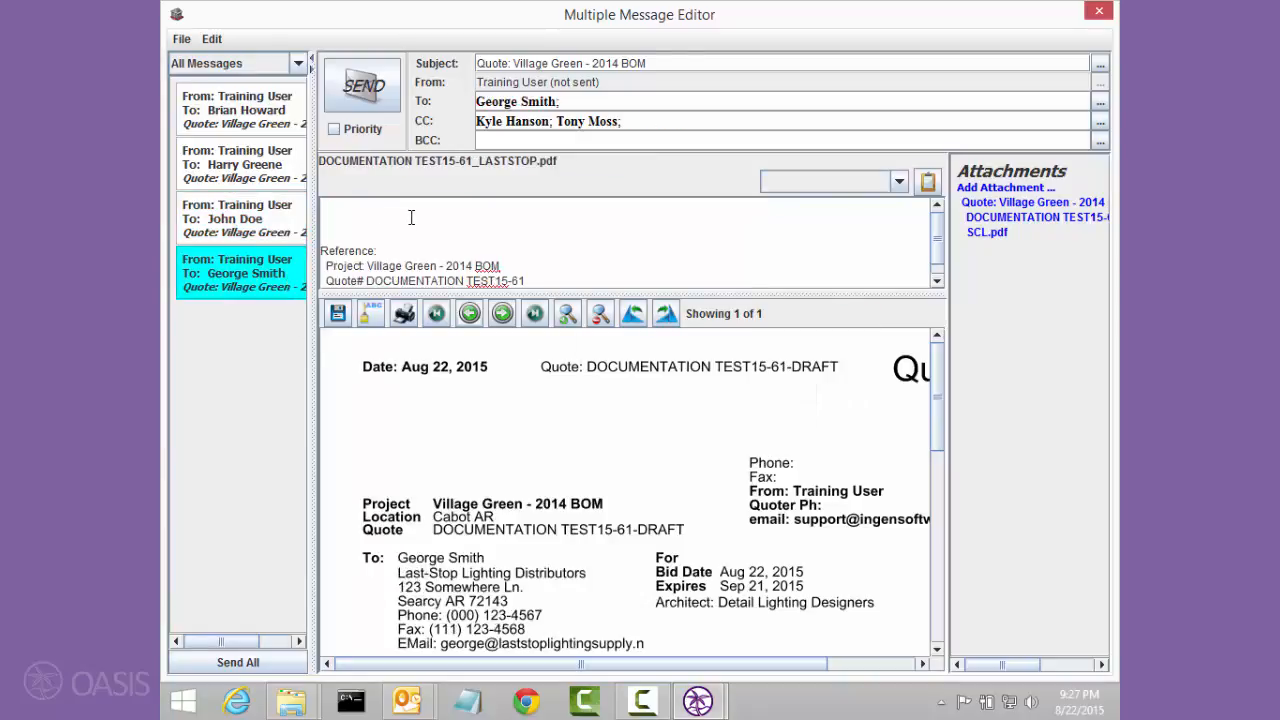
click(411, 217)
click(777, 182)
click(800, 215)
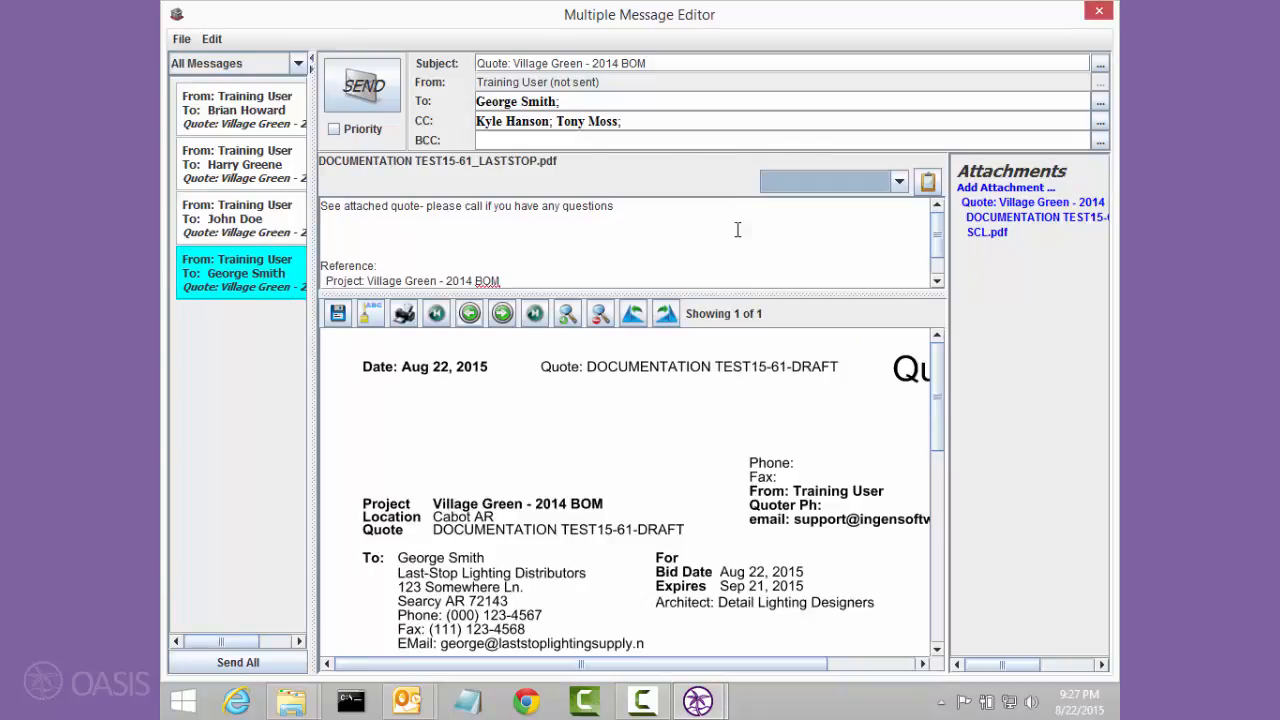
Step: Insert the saved "See attached Qu" user note into the 1 Dist message body and send only that message
click(258, 116)
click(406, 213)
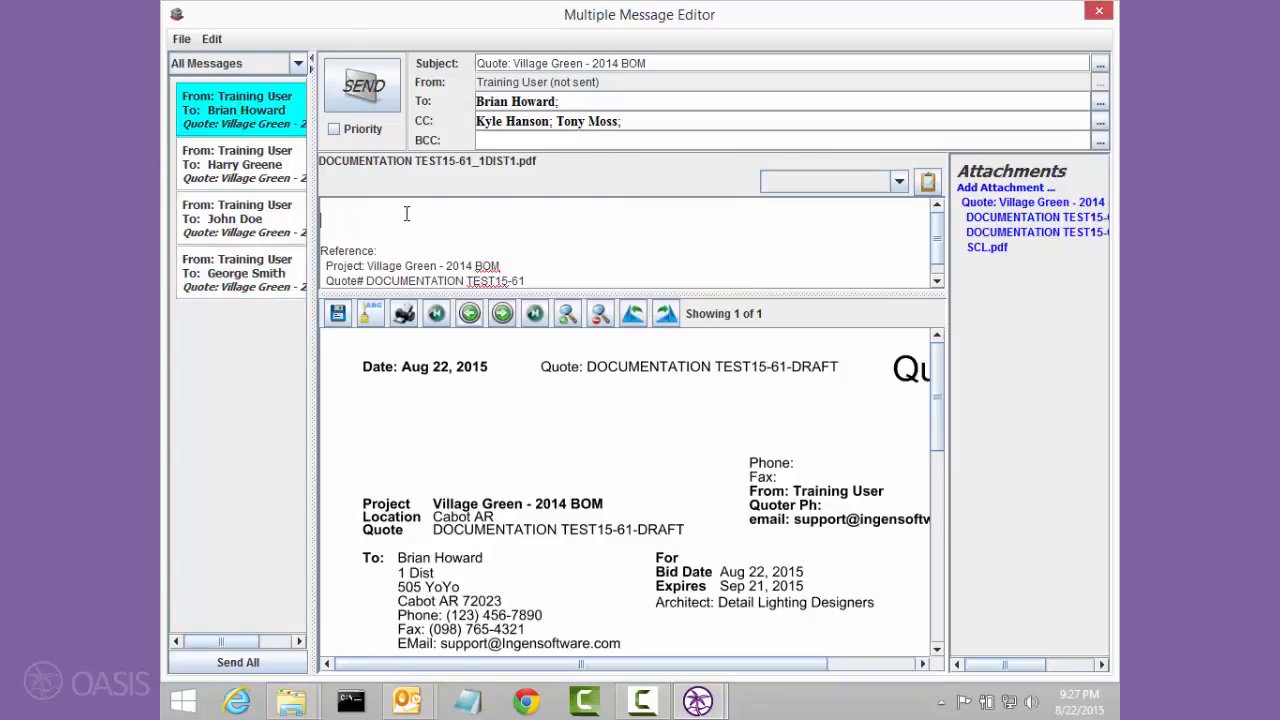
click(862, 184)
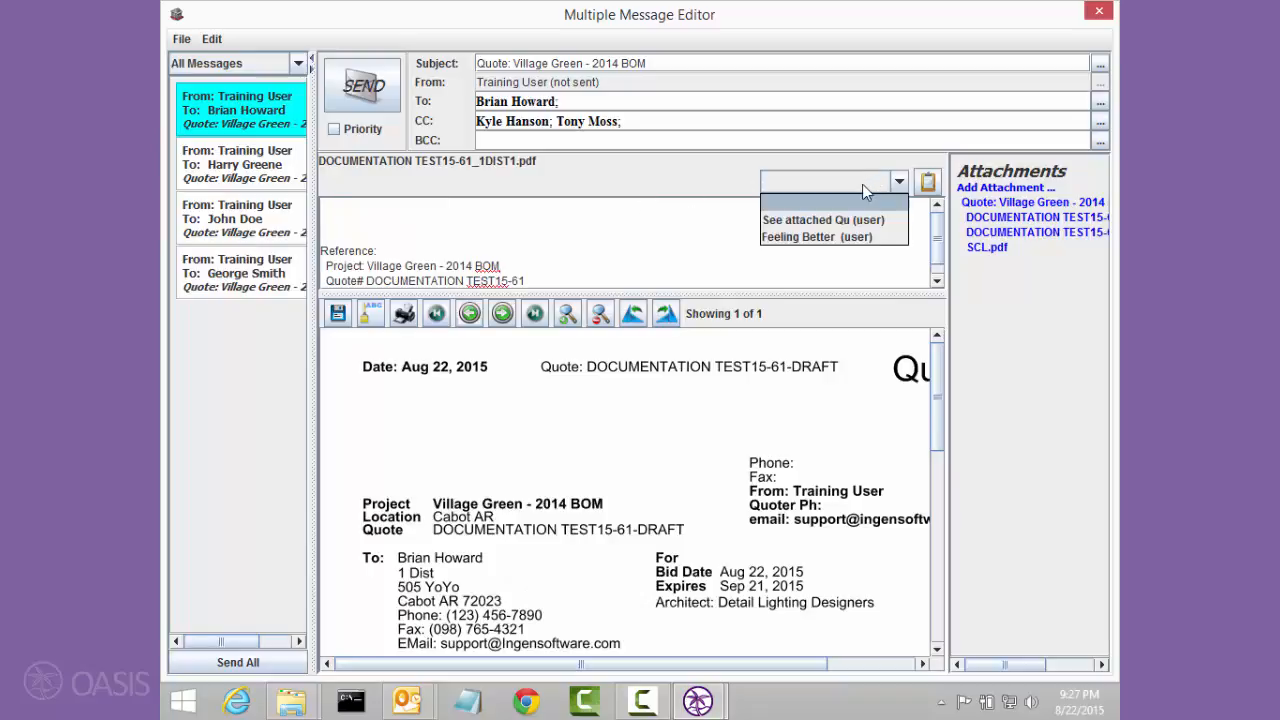
click(810, 219)
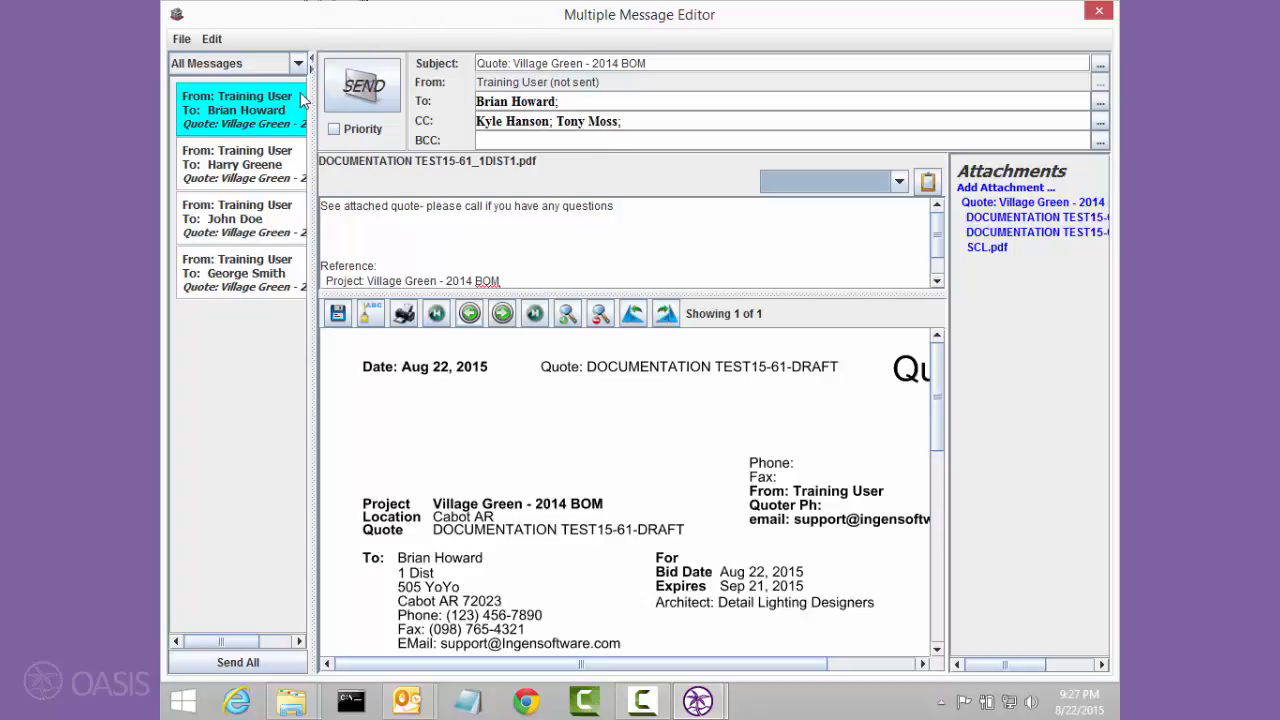
click(345, 84)
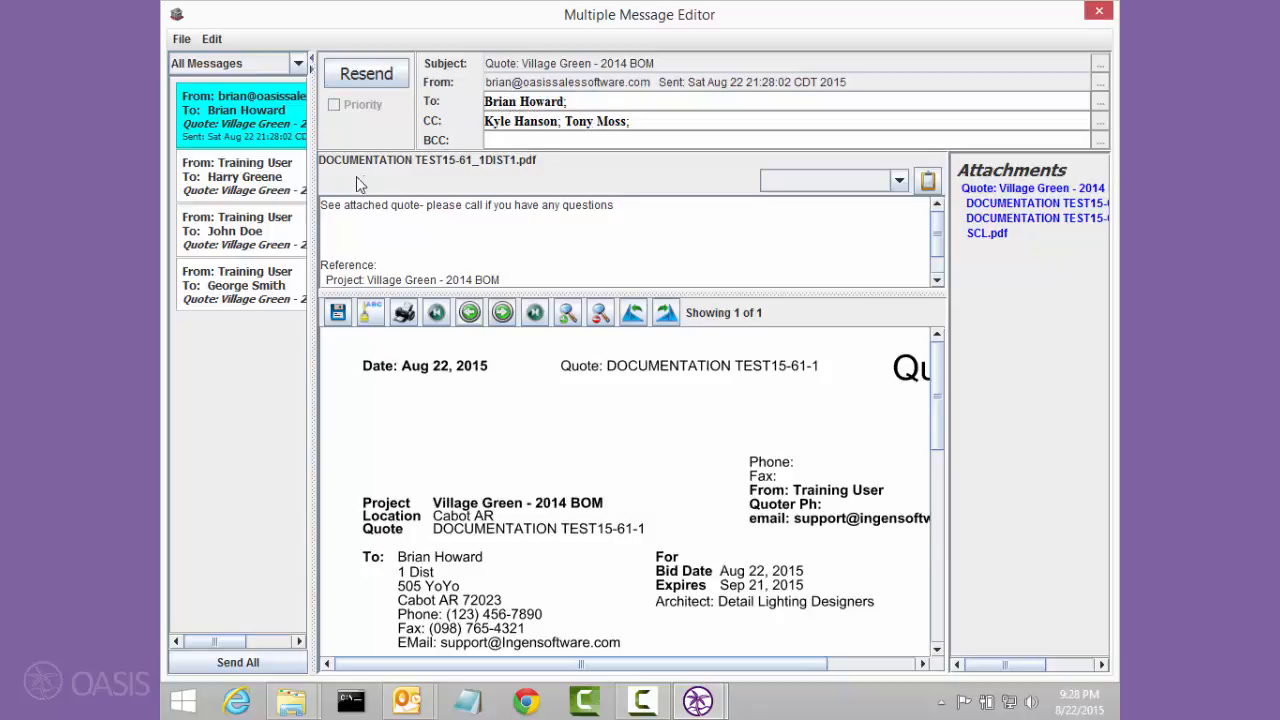
Step: Open the All-Around Lighting Supply message's quote PDF for editing and highlight the type D line in yellow, from quantity to price
click(277, 182)
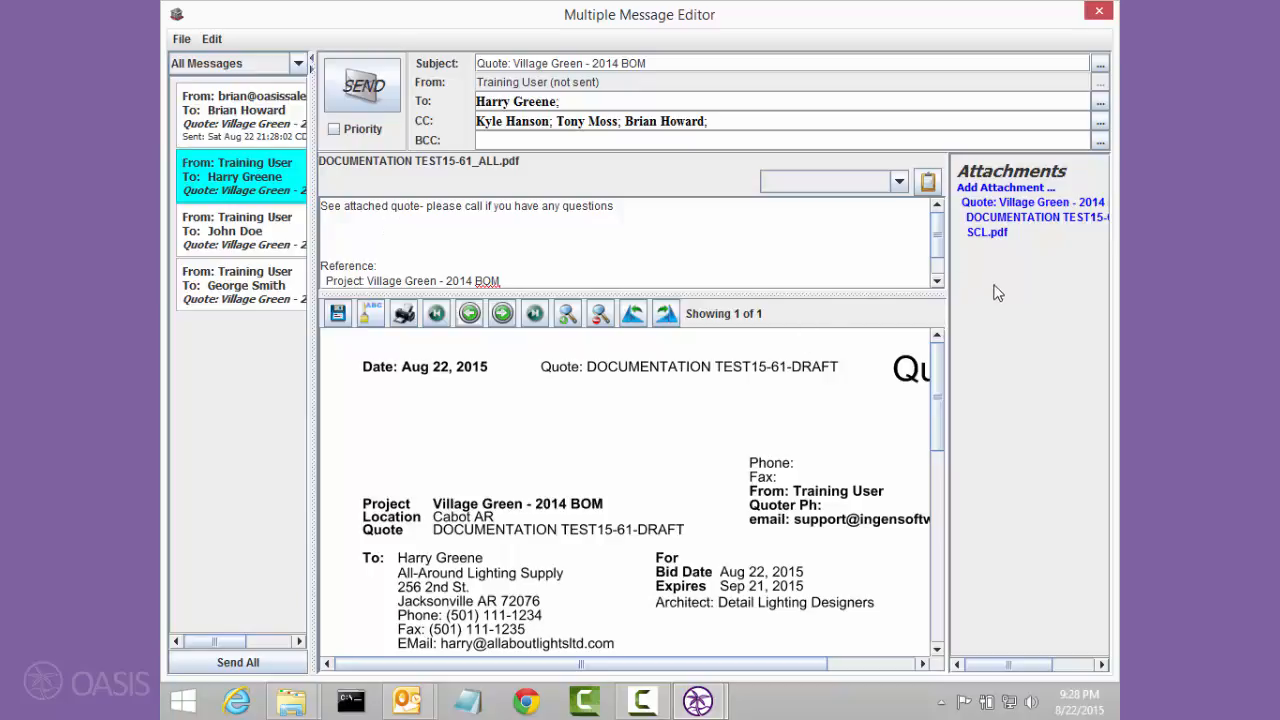
drag(939, 378, 934, 497)
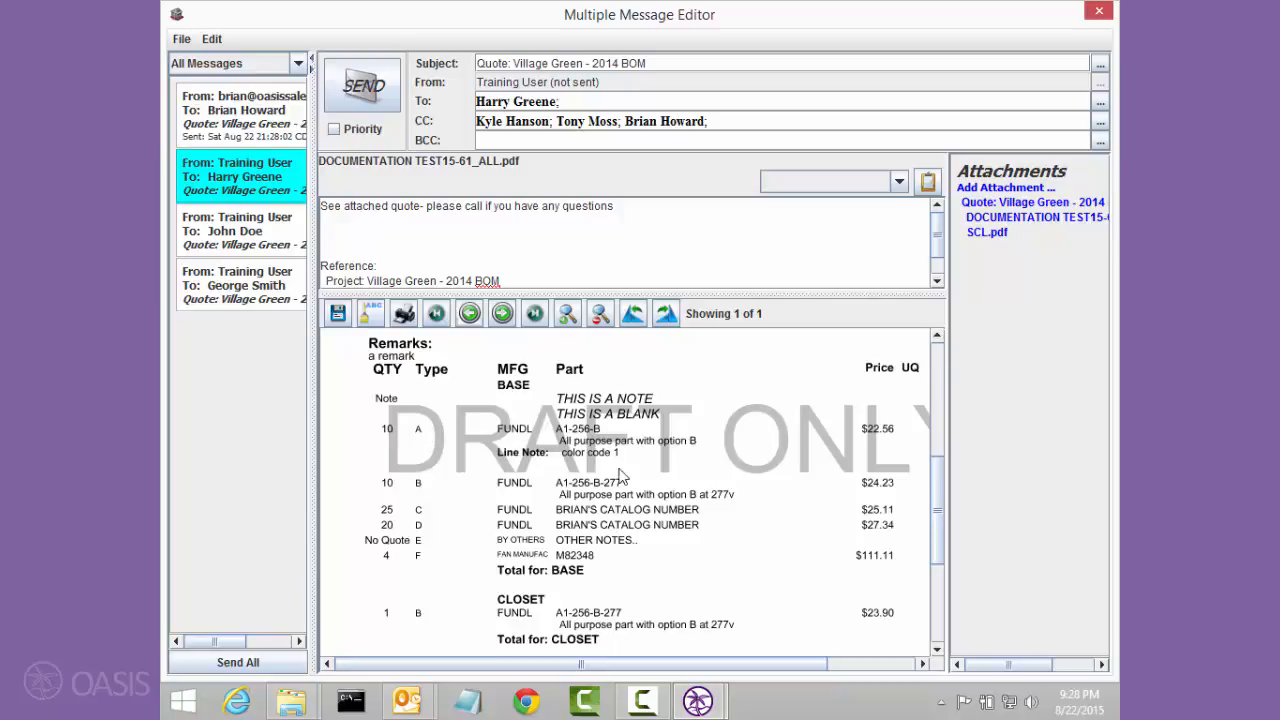
click(377, 320)
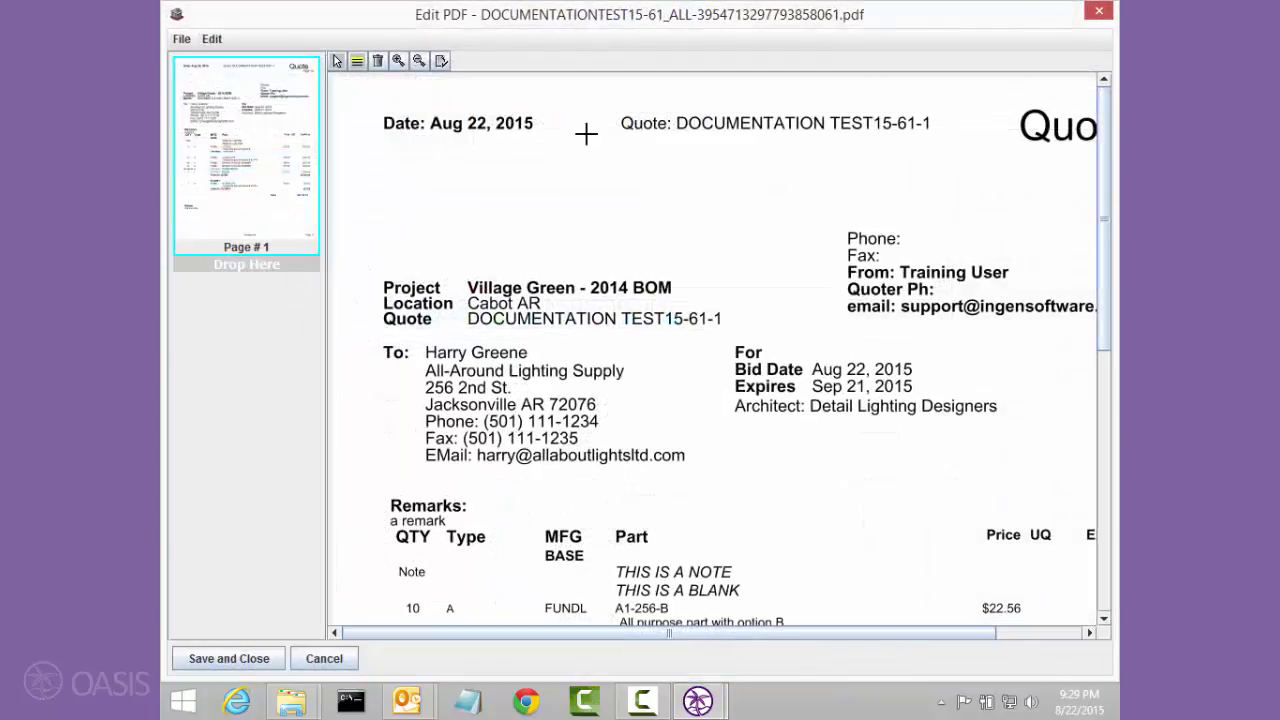
drag(1102, 212, 1104, 314)
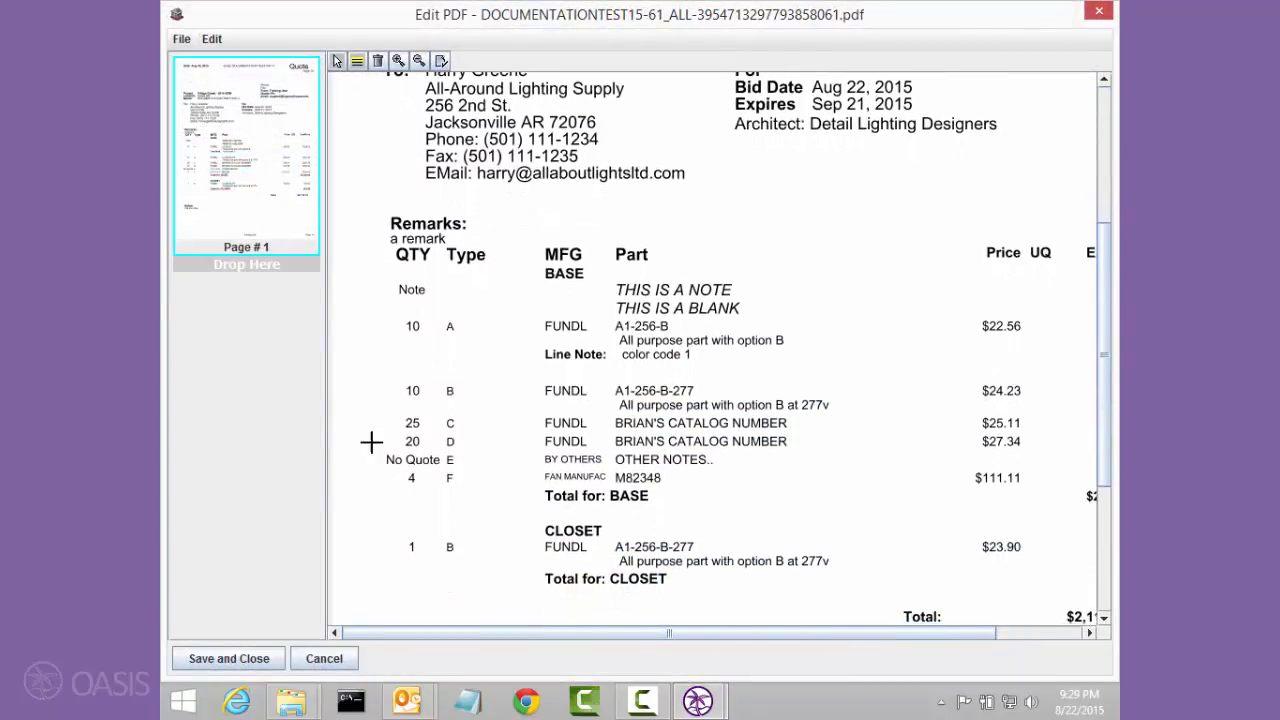
drag(394, 431, 1030, 450)
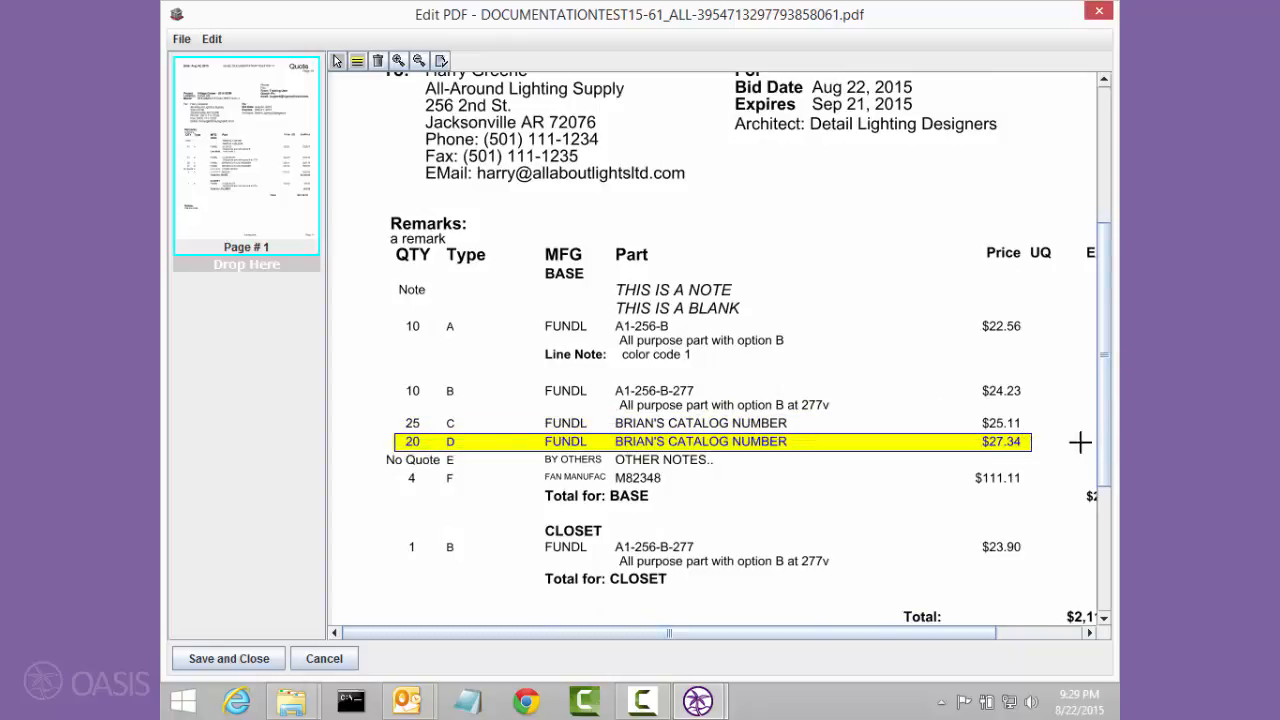
Step: Add a highlight box below the Architect line with the text "See fixture type D below", and save and close the PDF
scroll(1105, 432, up, 2)
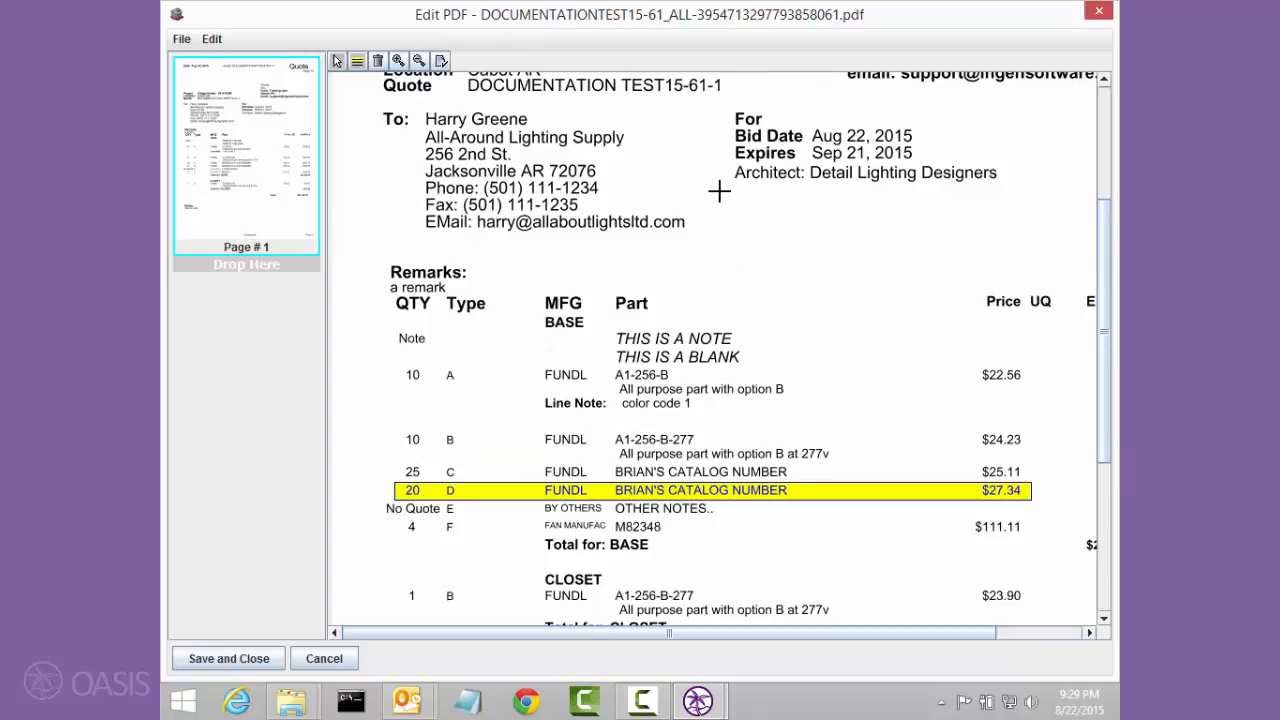
drag(721, 193, 962, 234)
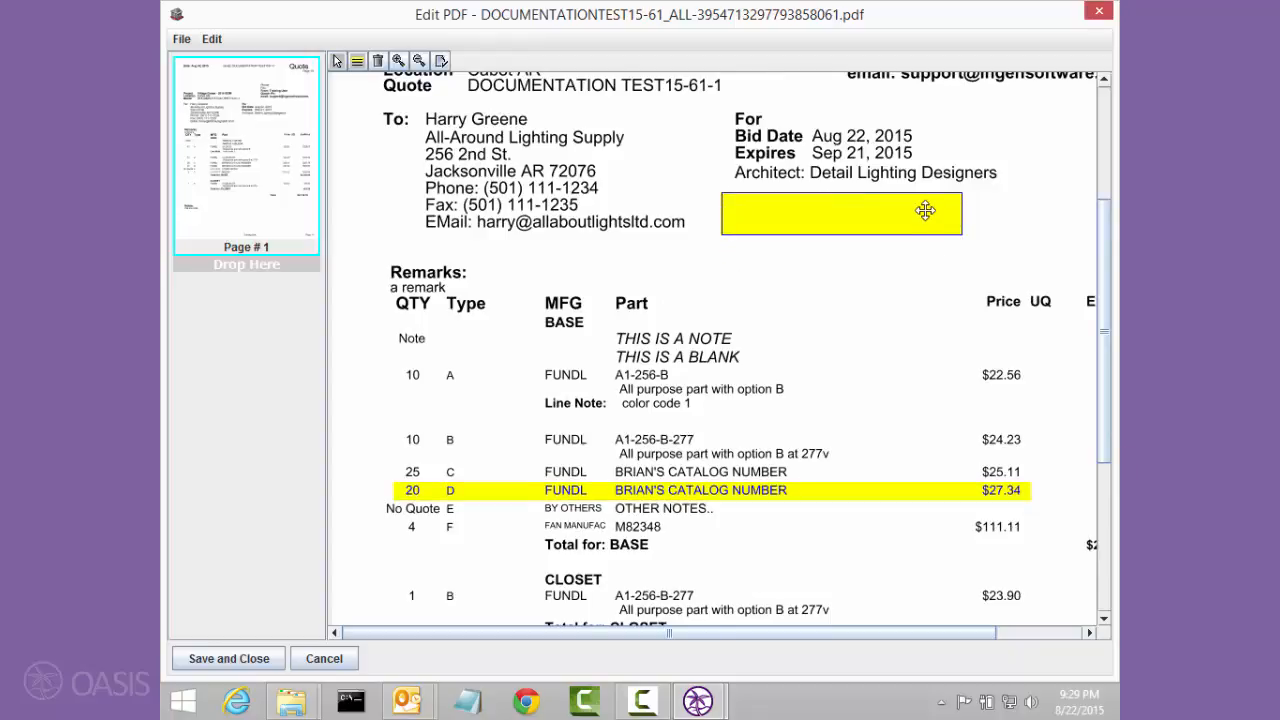
double_click(914, 218)
text(Se)
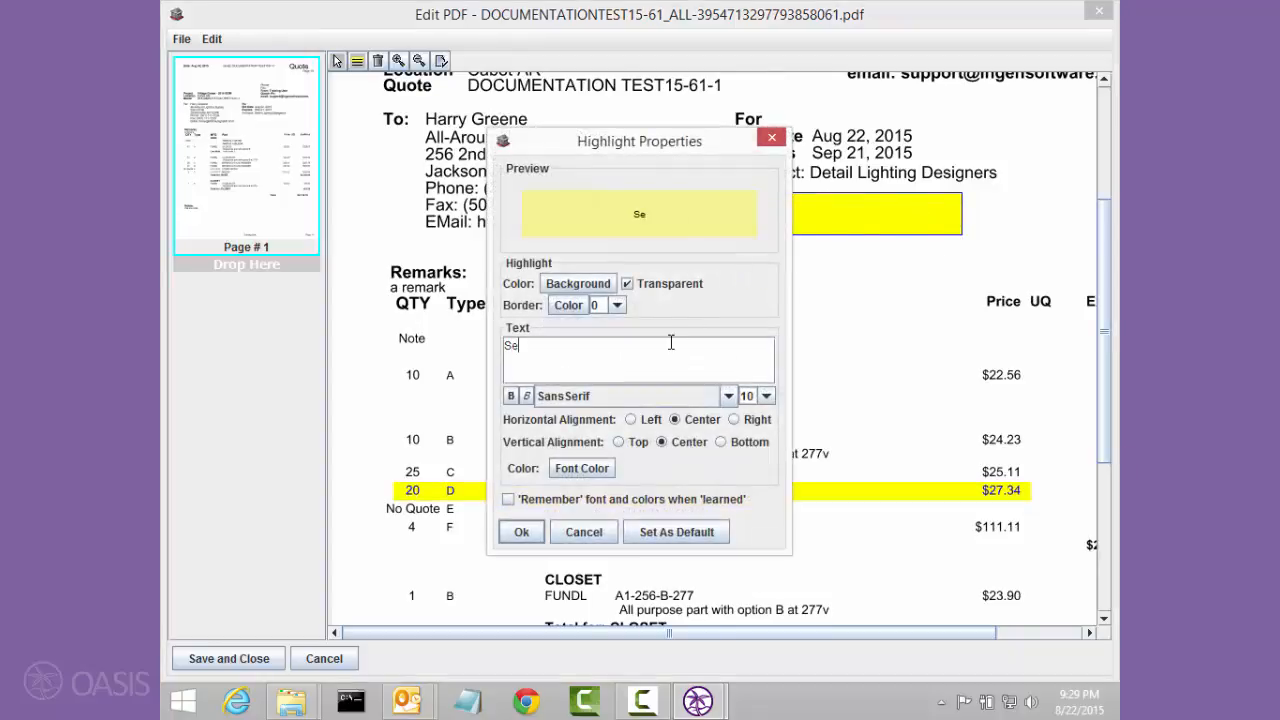
text(e fixture type)
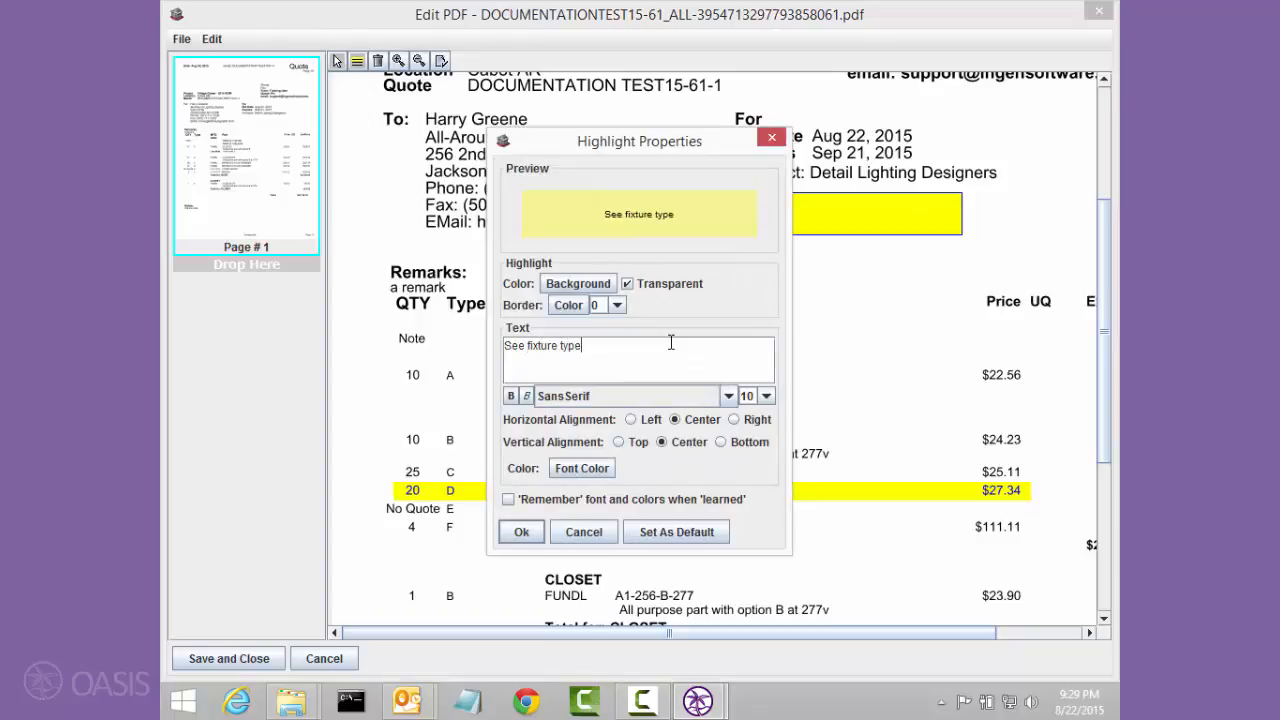
text( D below)
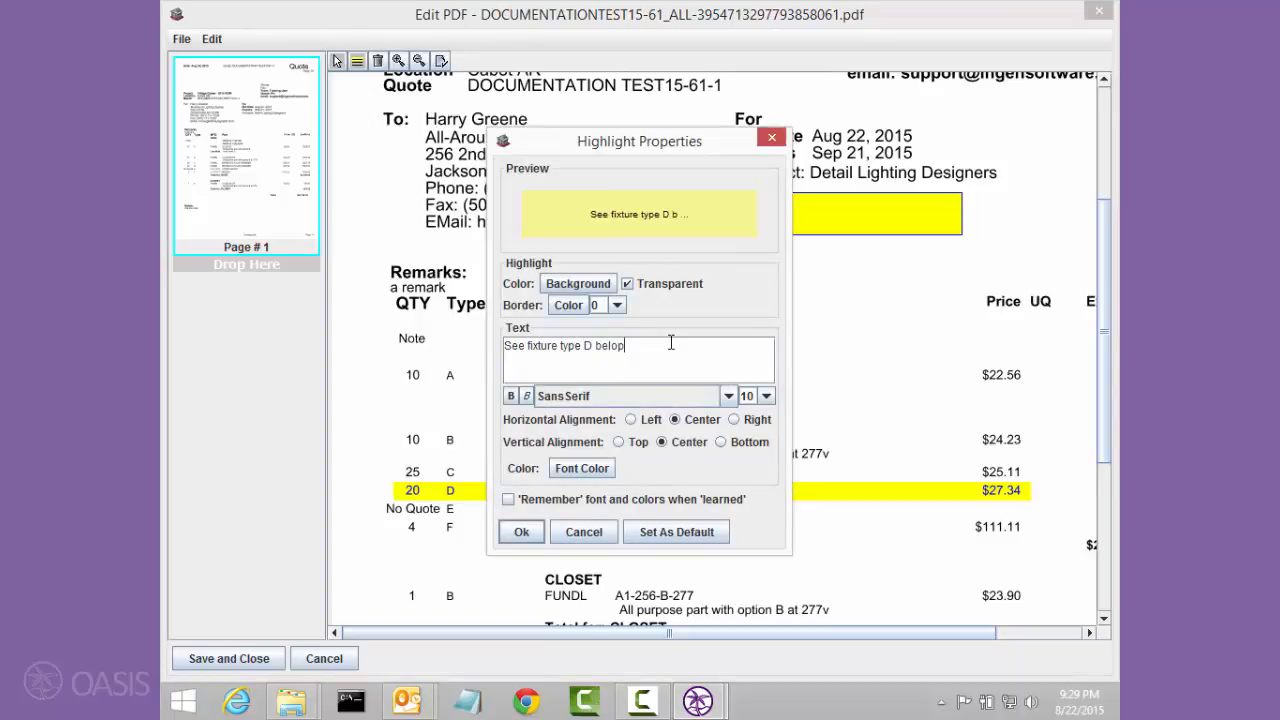
click(521, 531)
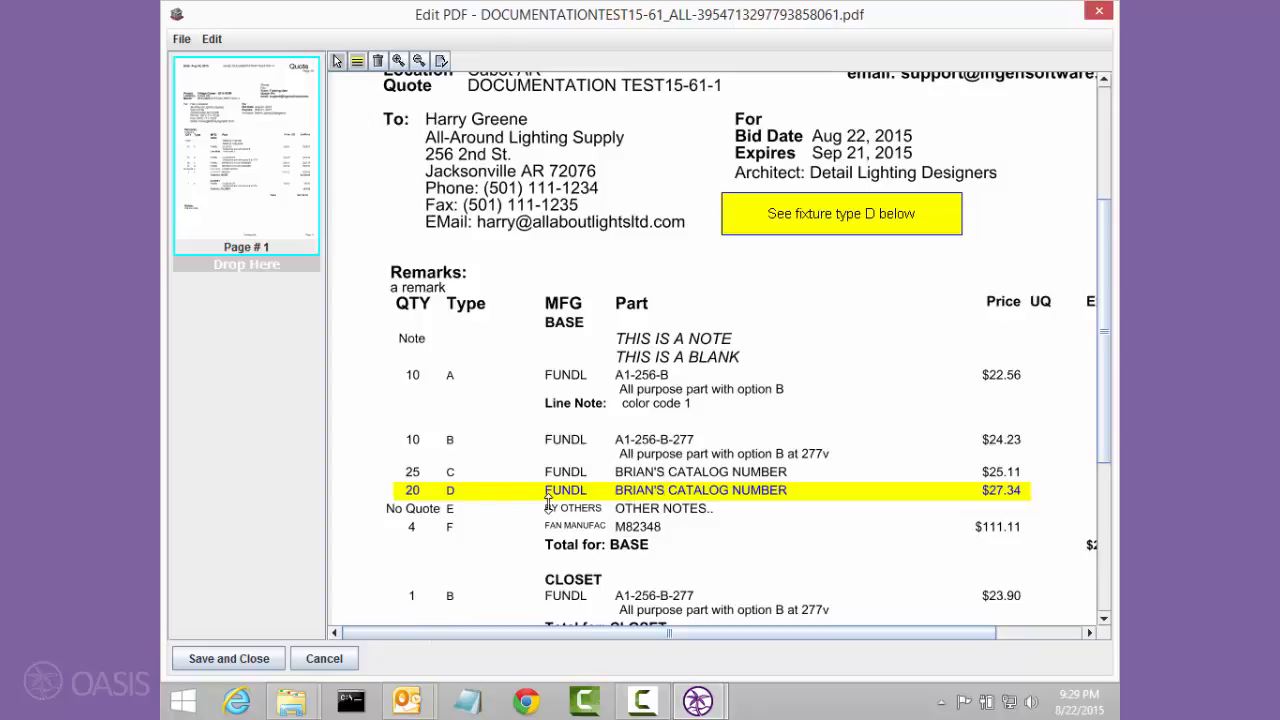
click(196, 664)
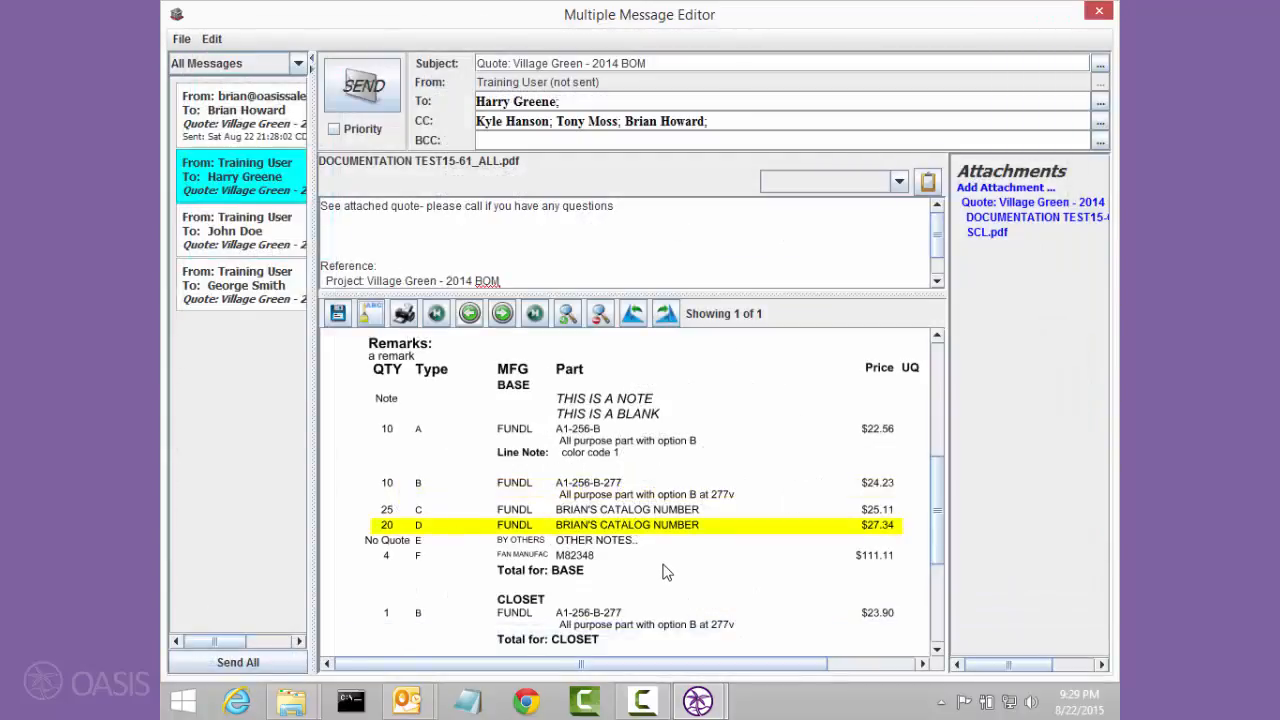
Step: Send the All-Around Lighting Supply quote message, and send all remaining unsent messages together
click(380, 92)
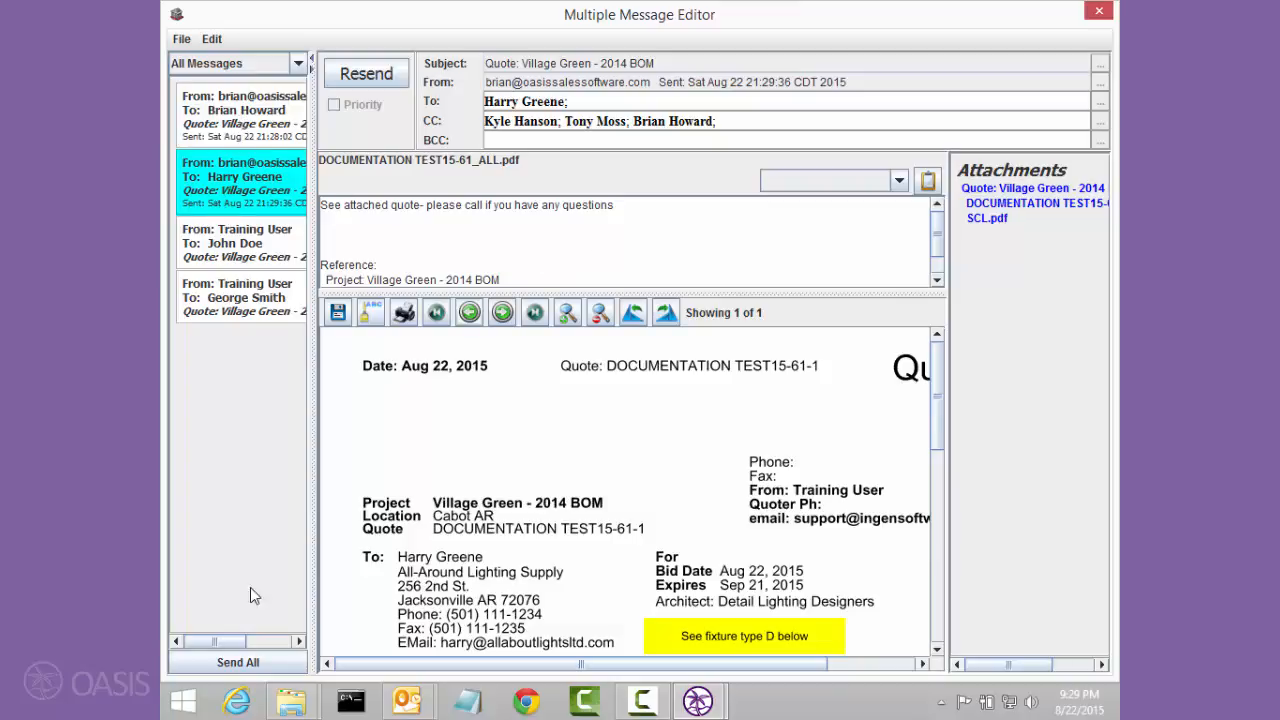
click(262, 664)
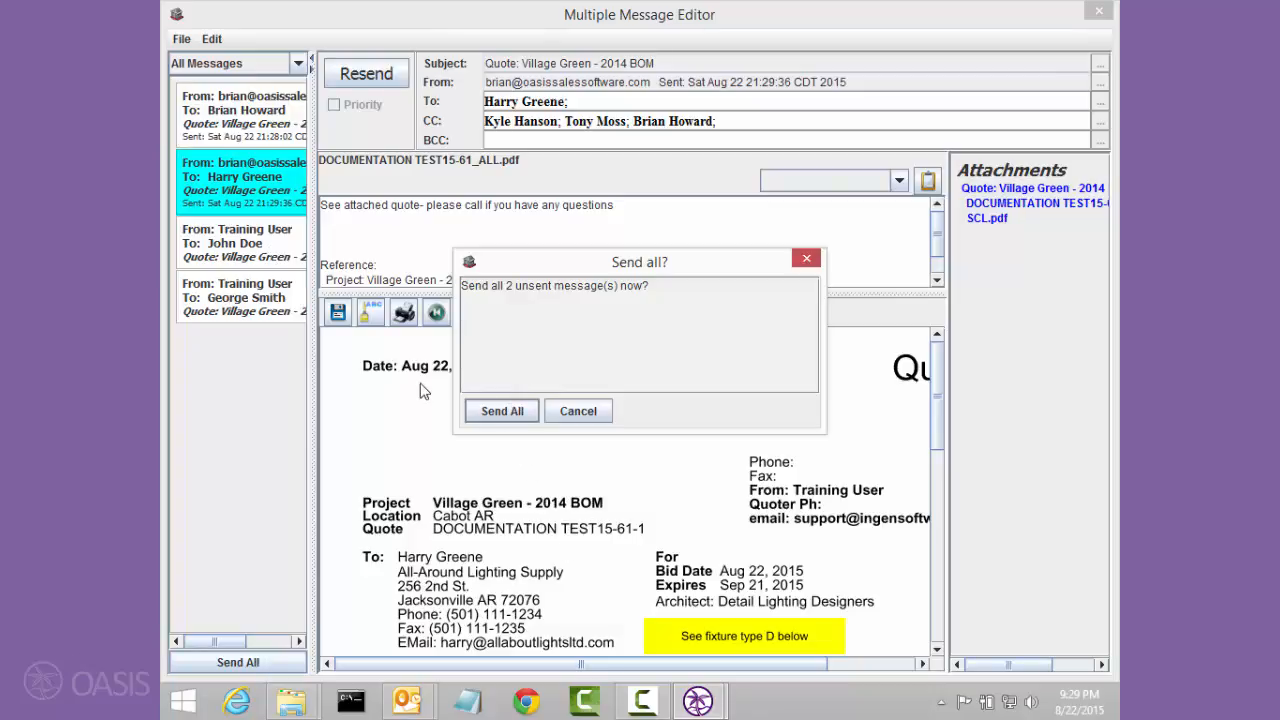
click(491, 414)
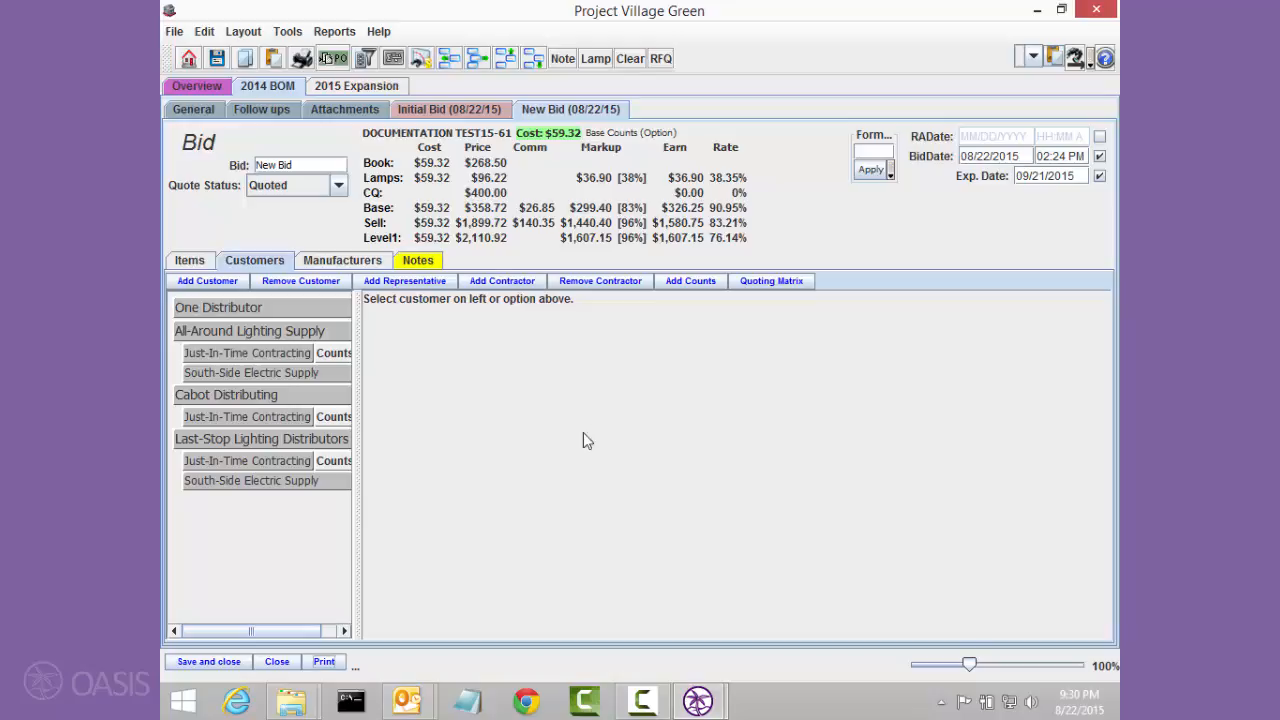
Step: Open the sent Cabot Distributing quote message from the 2014 BOM attachments to check its recipients and text, and close it
click(361, 109)
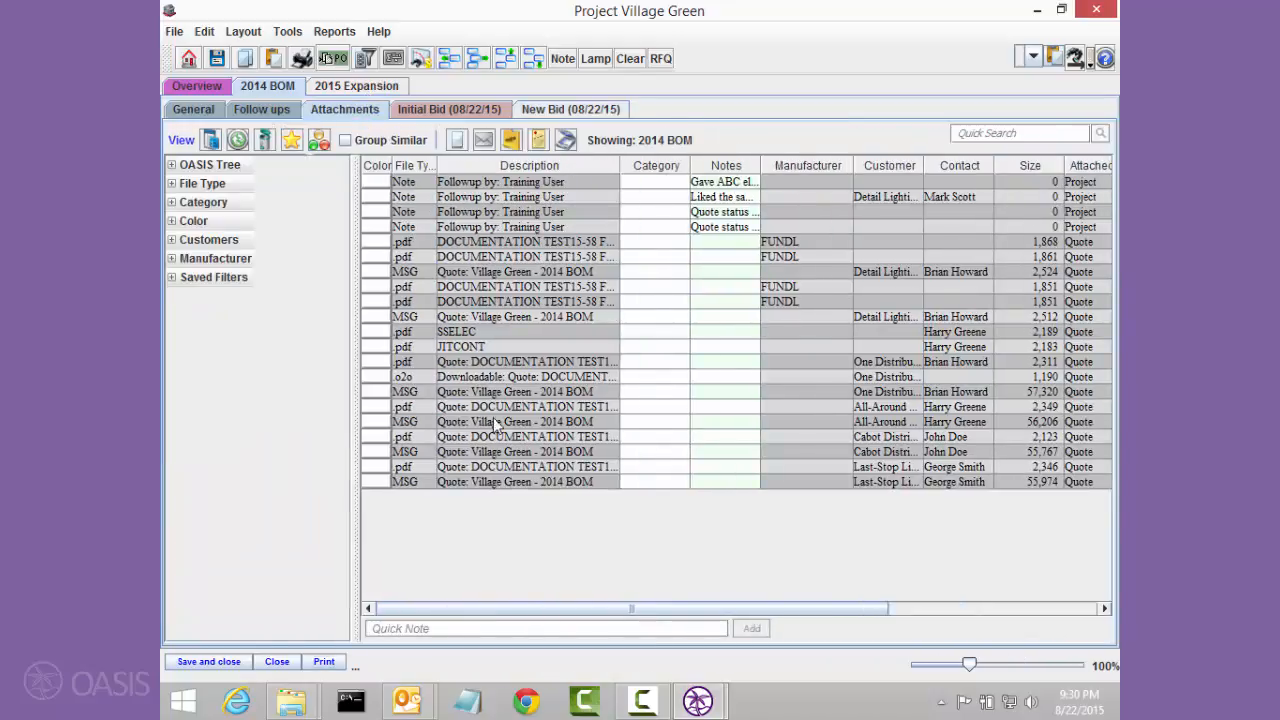
click(455, 453)
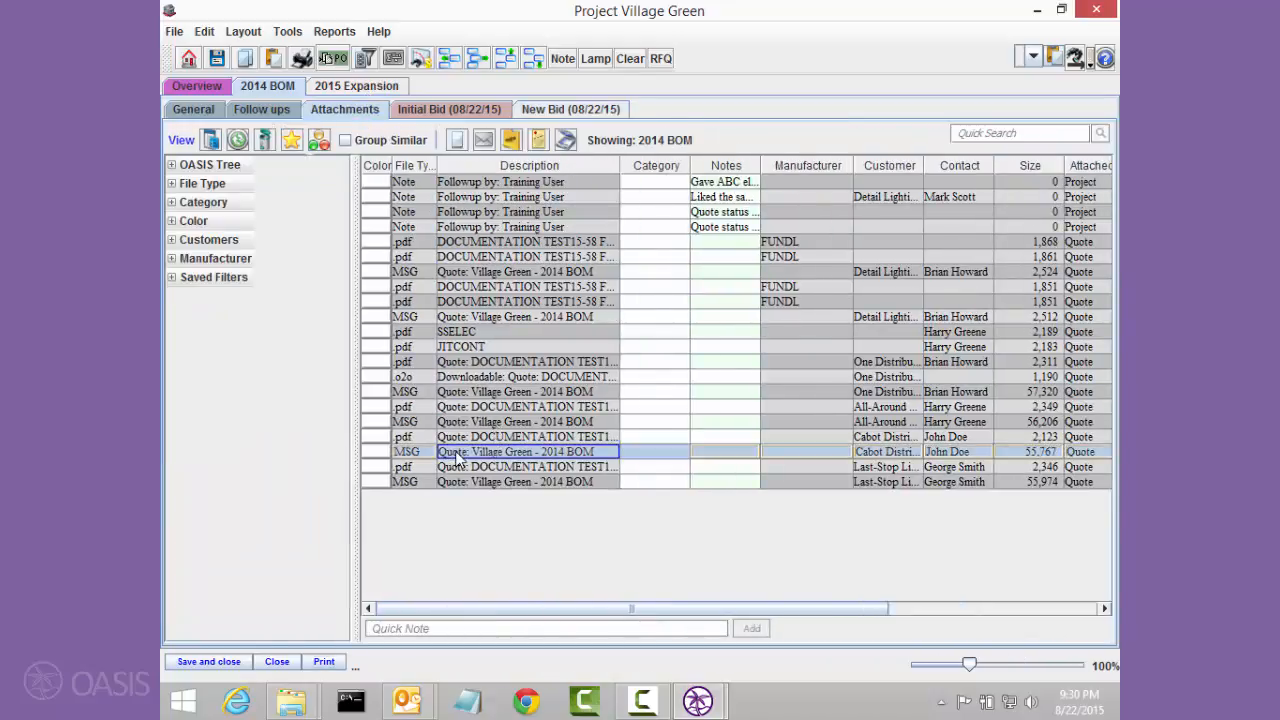
double_click(456, 455)
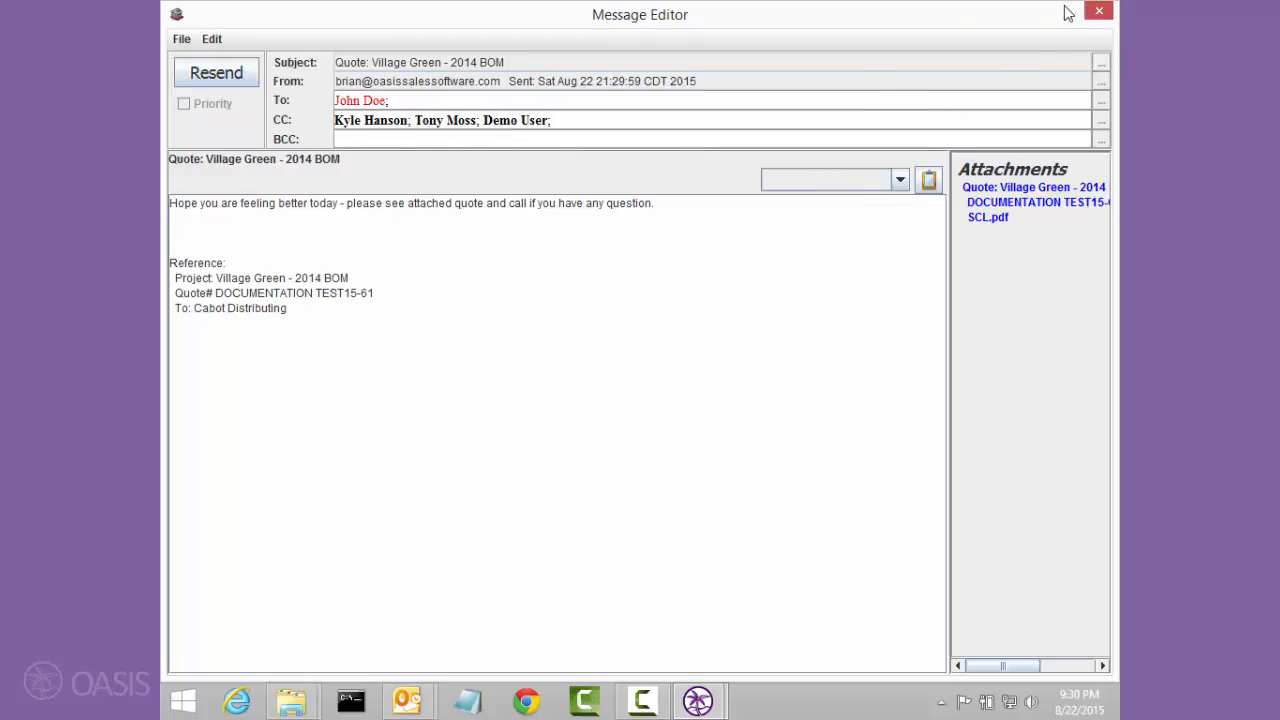
click(1100, 13)
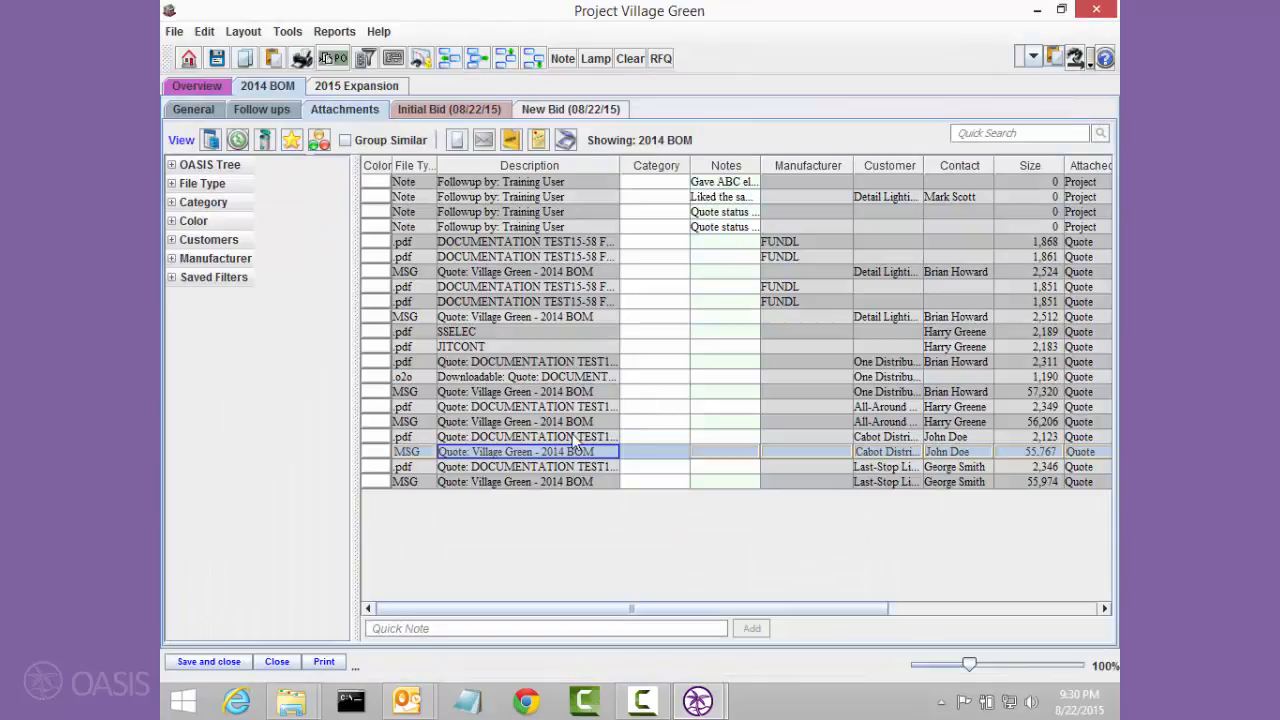
Step: Open the sent All-Around Lighting Supply message, review its annotated quote PDF and the SCL.pdf attachment, and close it
double_click(535, 422)
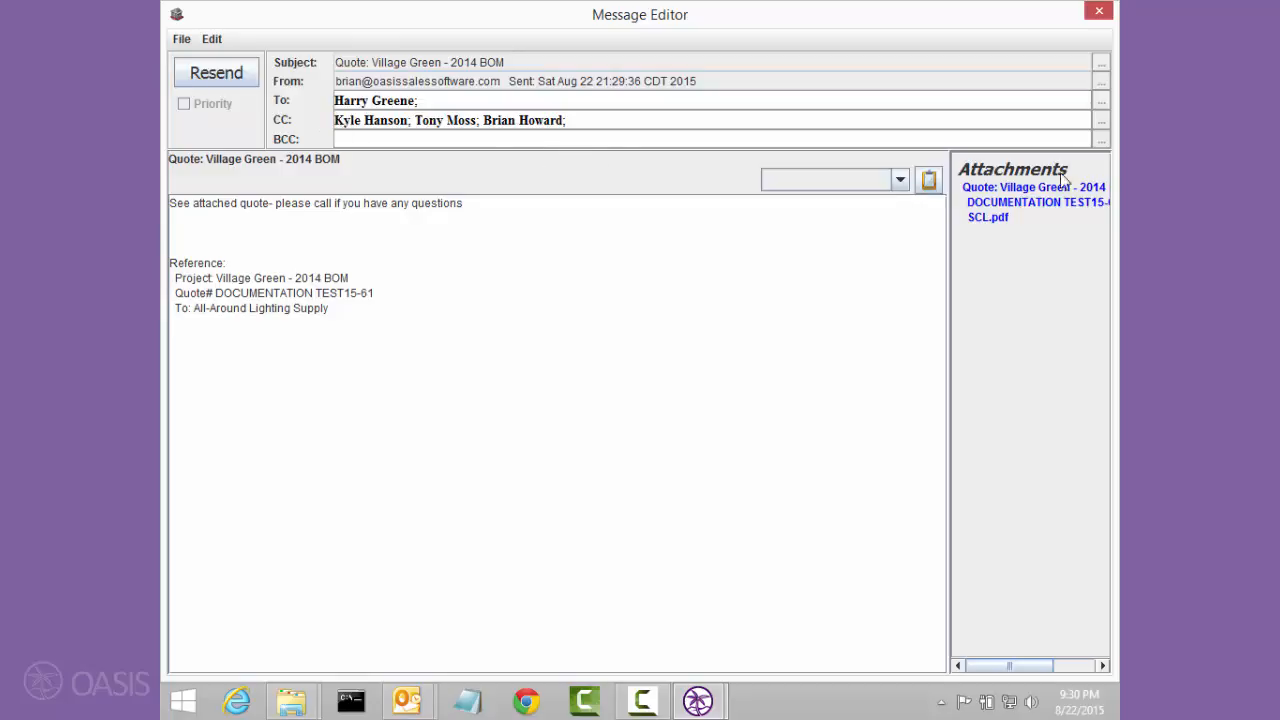
click(1046, 204)
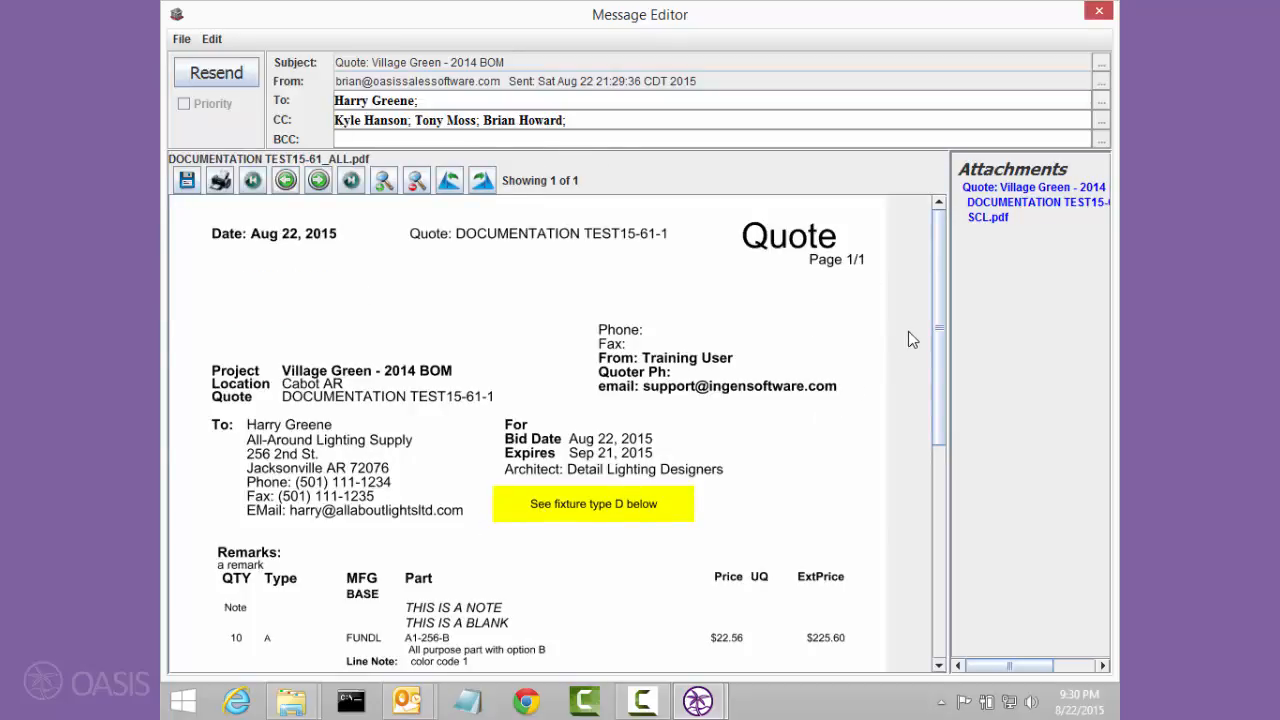
drag(939, 328, 939, 445)
click(988, 217)
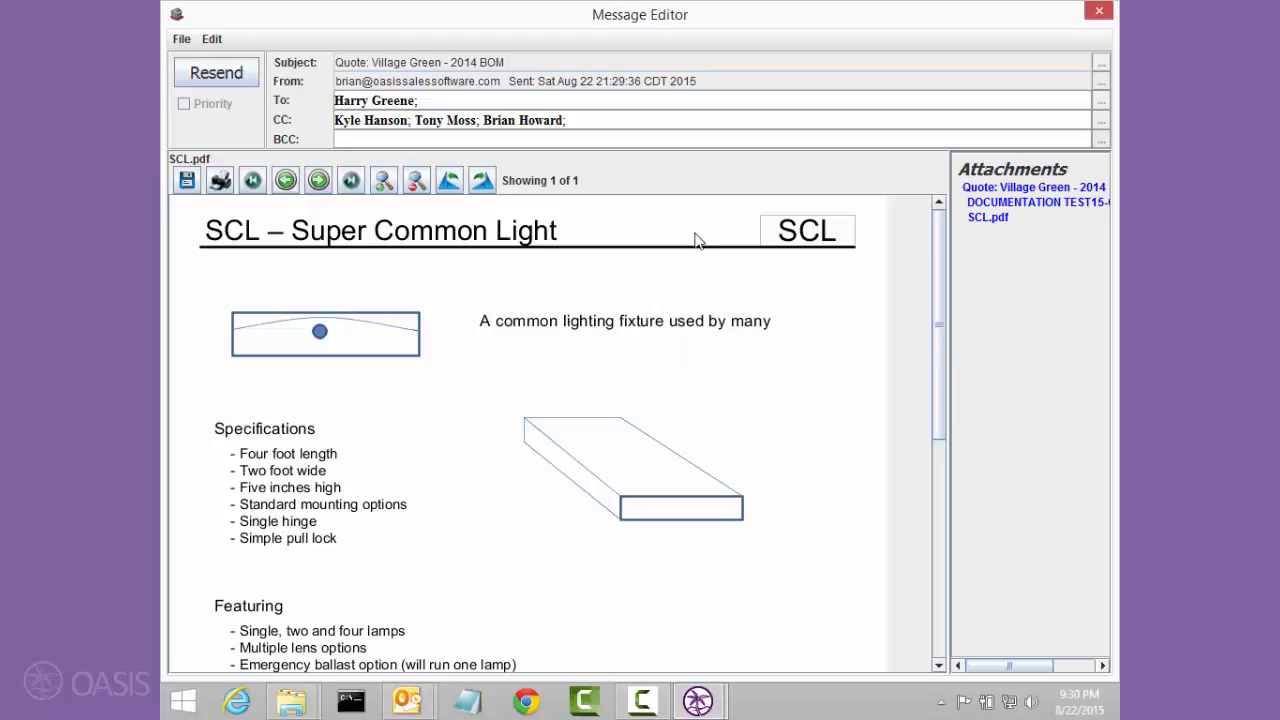
click(1098, 12)
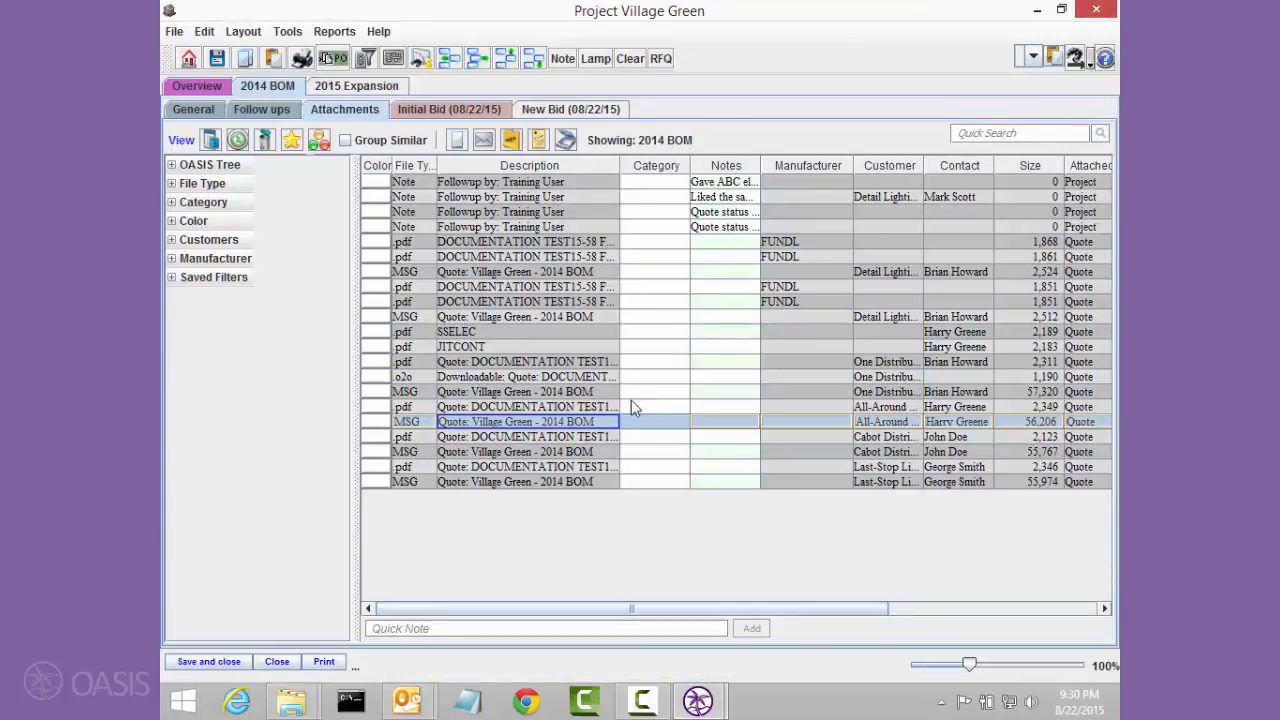
Step: Prepare draft customer-copy quote messages to all customers of the New Bid with Send Message as output, and close them unsent
click(578, 112)
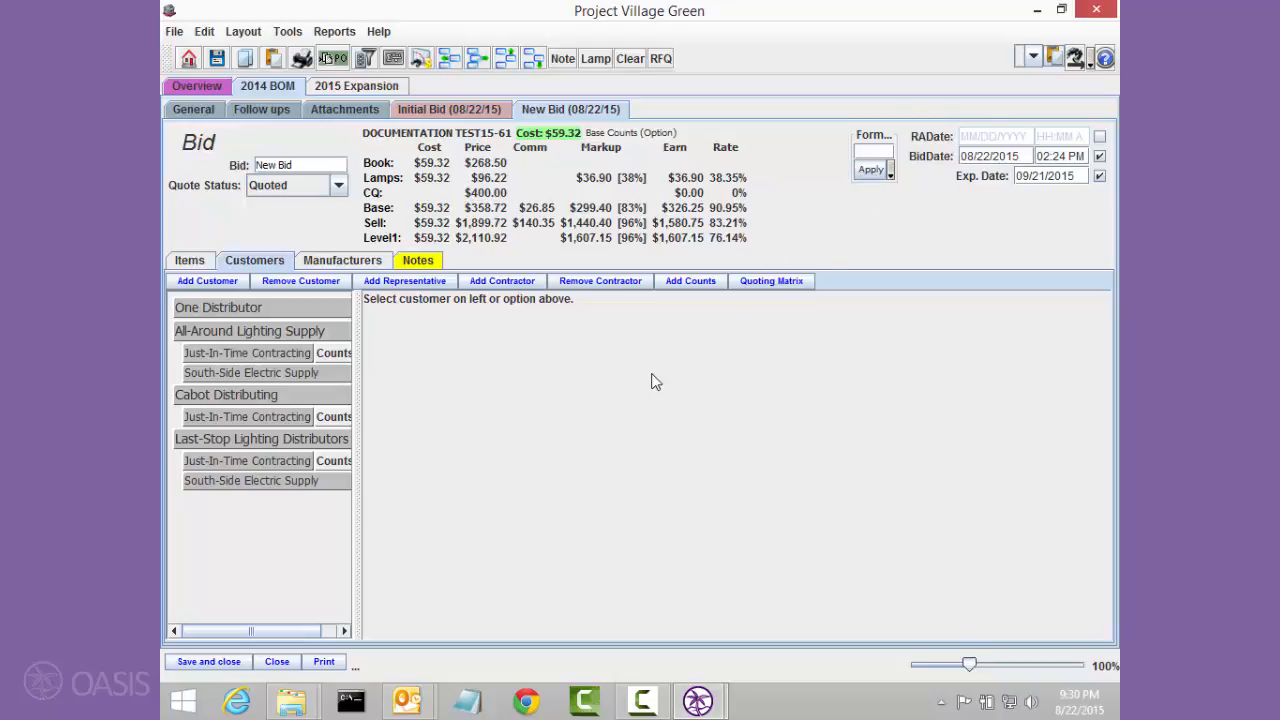
click(324, 661)
click(517, 250)
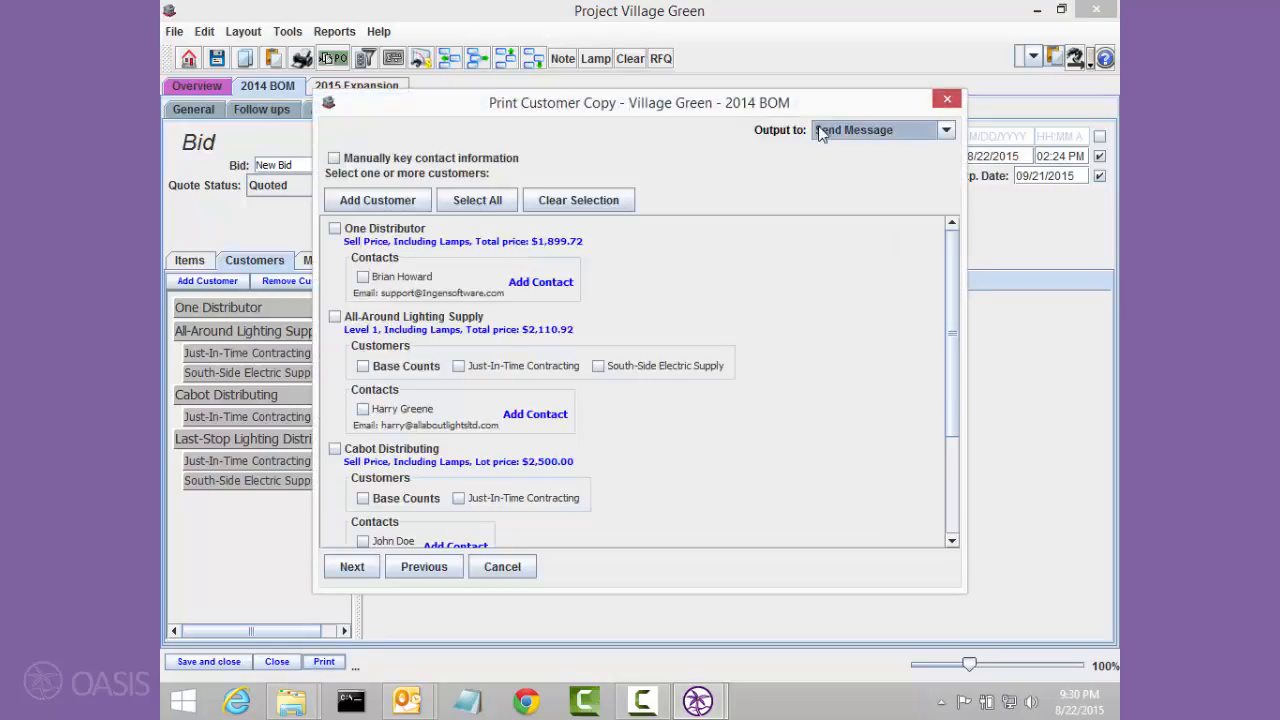
click(466, 202)
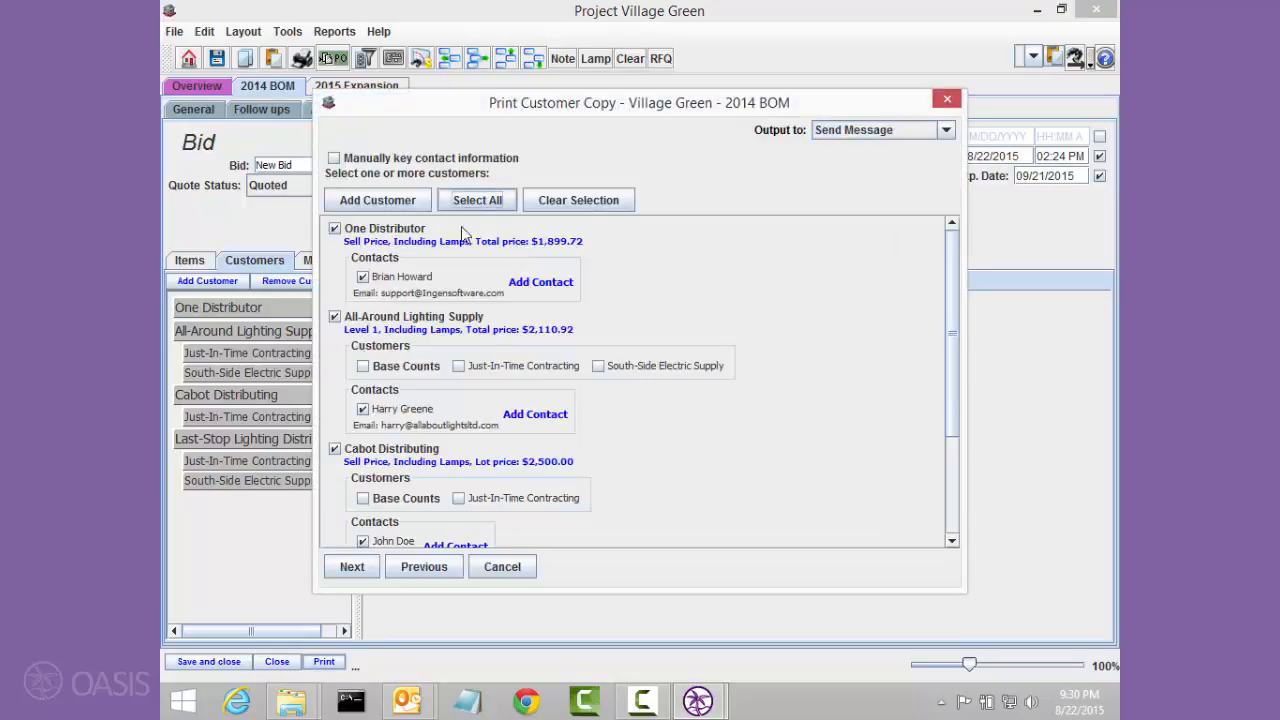
click(352, 566)
click(338, 574)
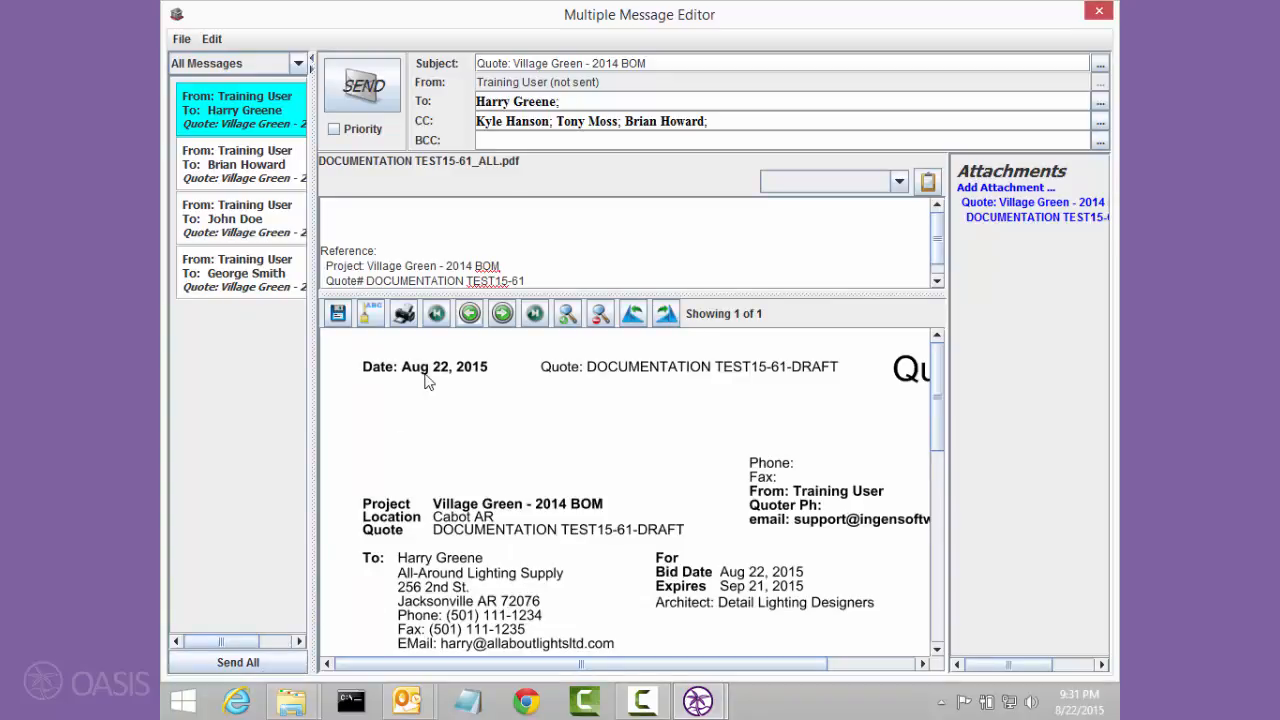
click(463, 230)
click(1107, 10)
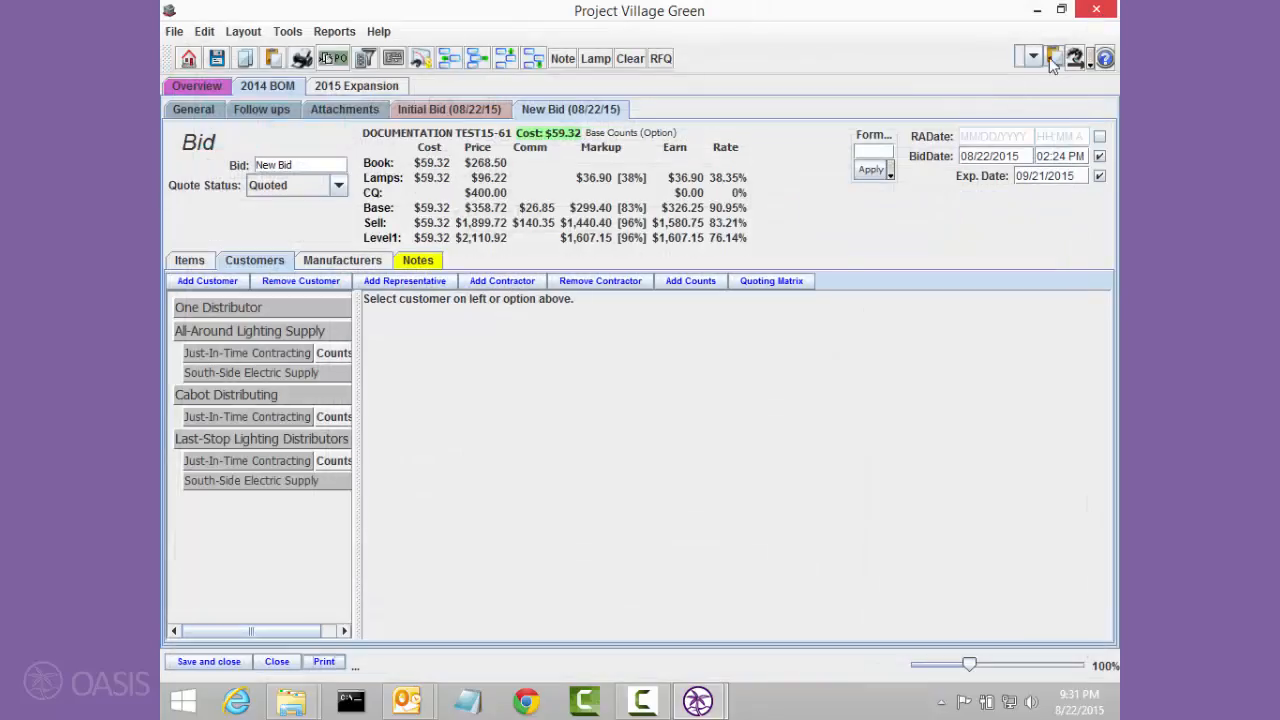
Step: Show the line items of the New Bid
click(189, 261)
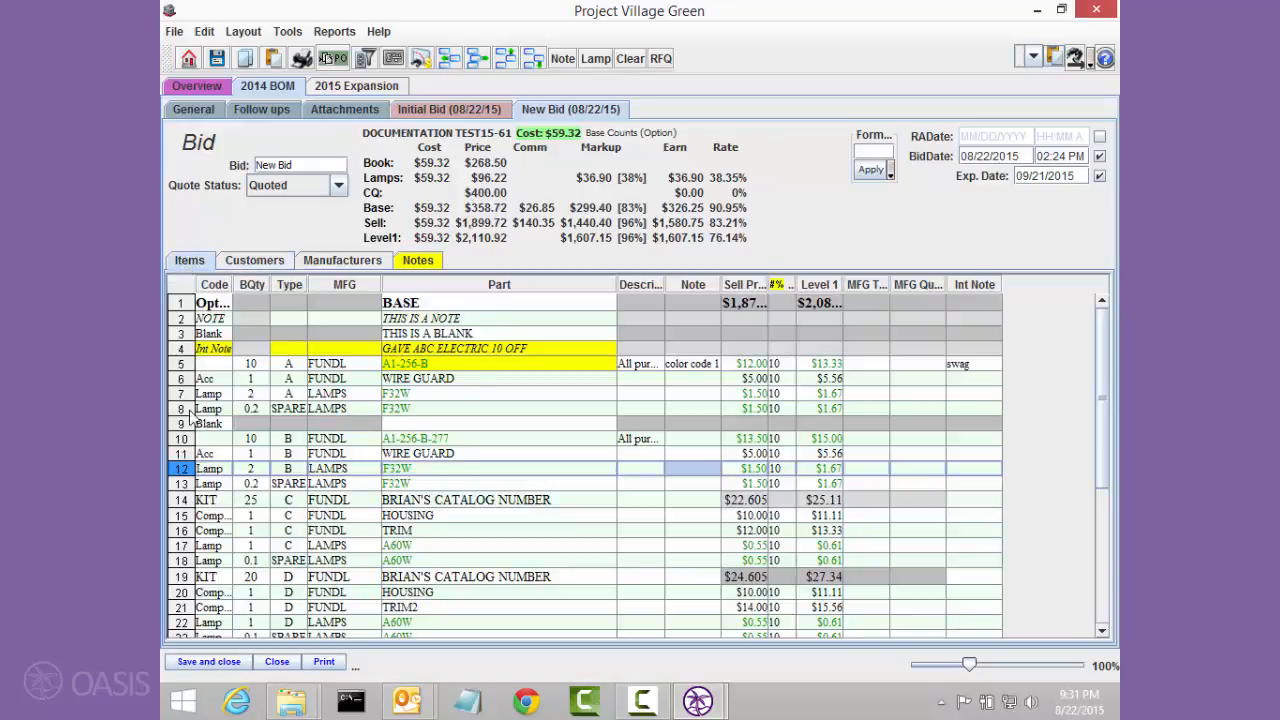